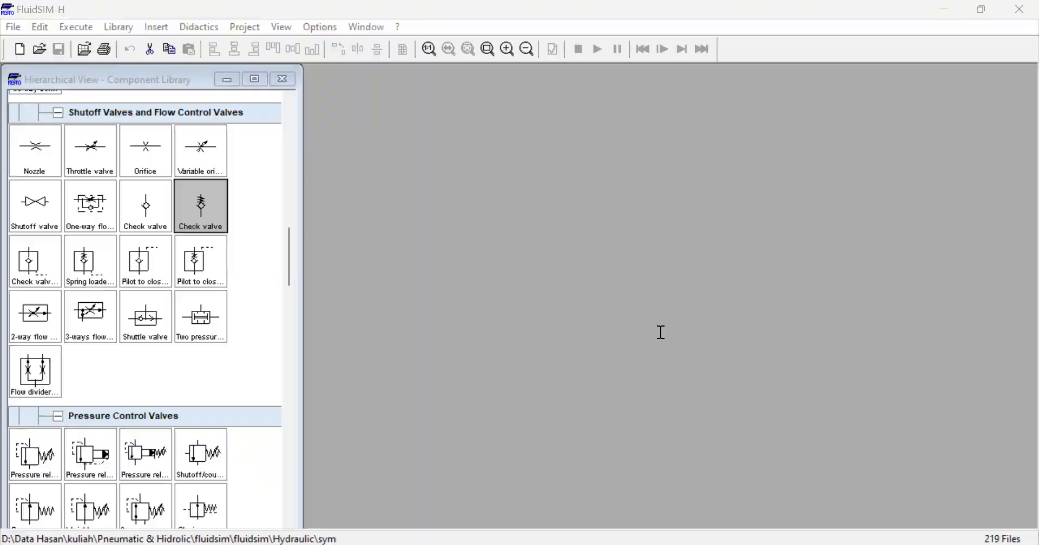
- Create a new circuit and place a simplified pump unit and a tank side by side near its lower edge
{"action": "key", "text": "alt+Tab"}
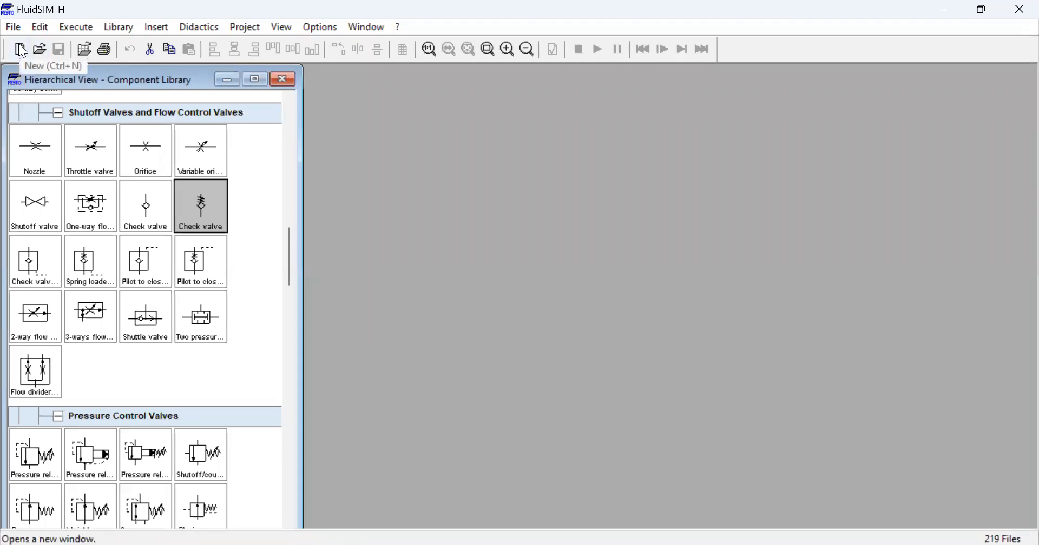
{"action": "left_click", "coordinate": [22, 51]}
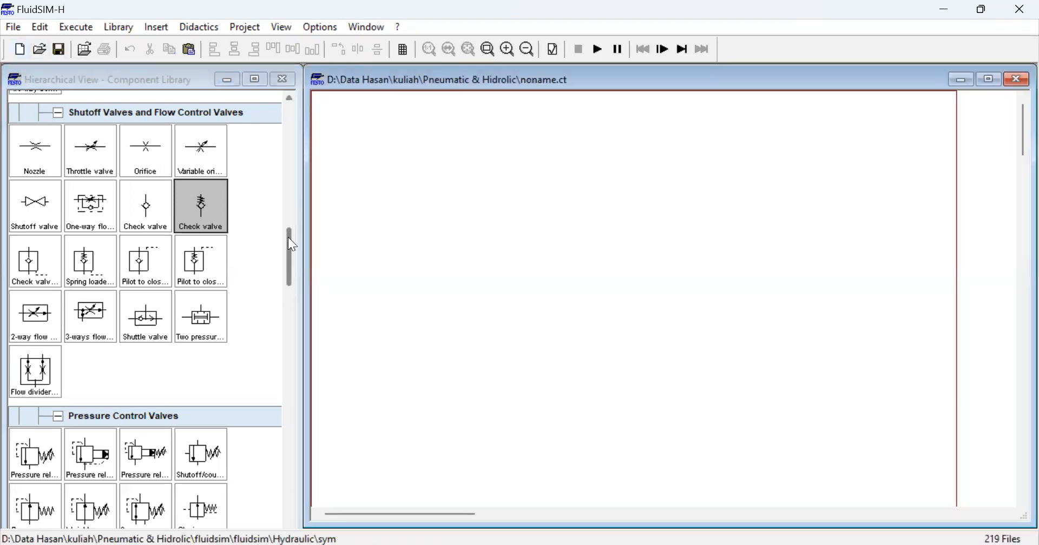
{"action": "left_click_drag", "start_coordinate": [292, 245], "coordinate": [312, 121]}
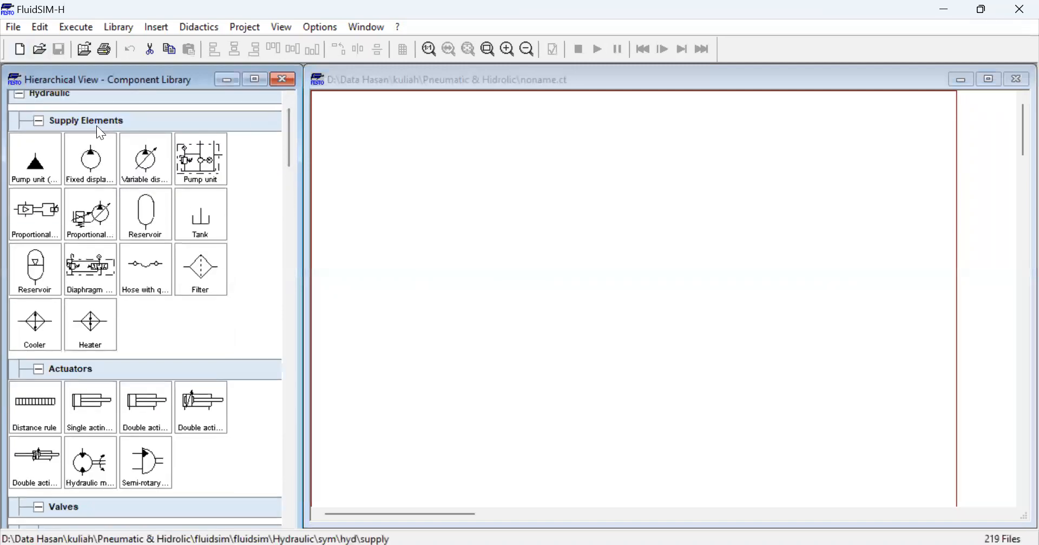
{"action": "left_click_drag", "start_coordinate": [50, 147], "coordinate": [406, 472]}
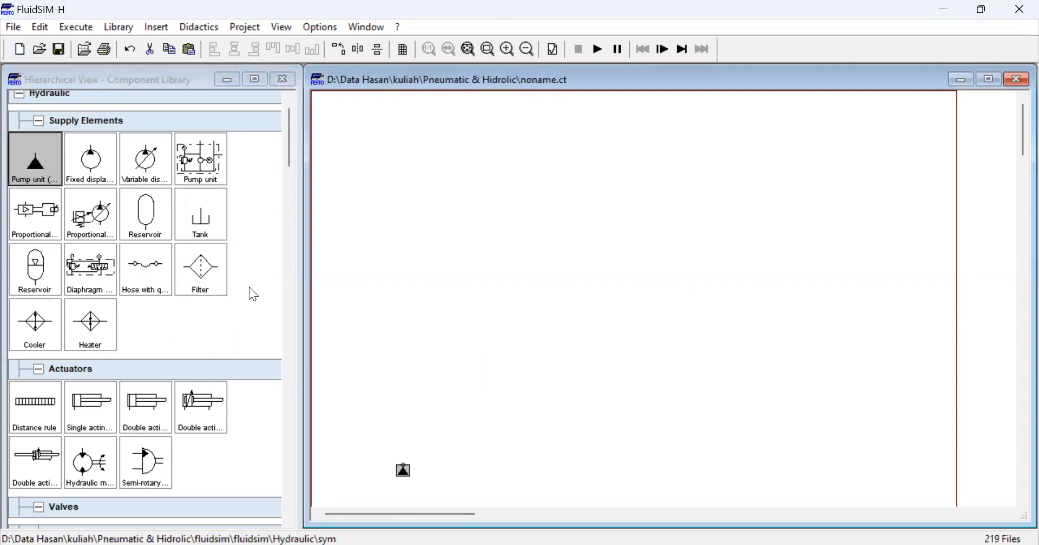
{"action": "left_click_drag", "start_coordinate": [210, 216], "coordinate": [447, 470]}
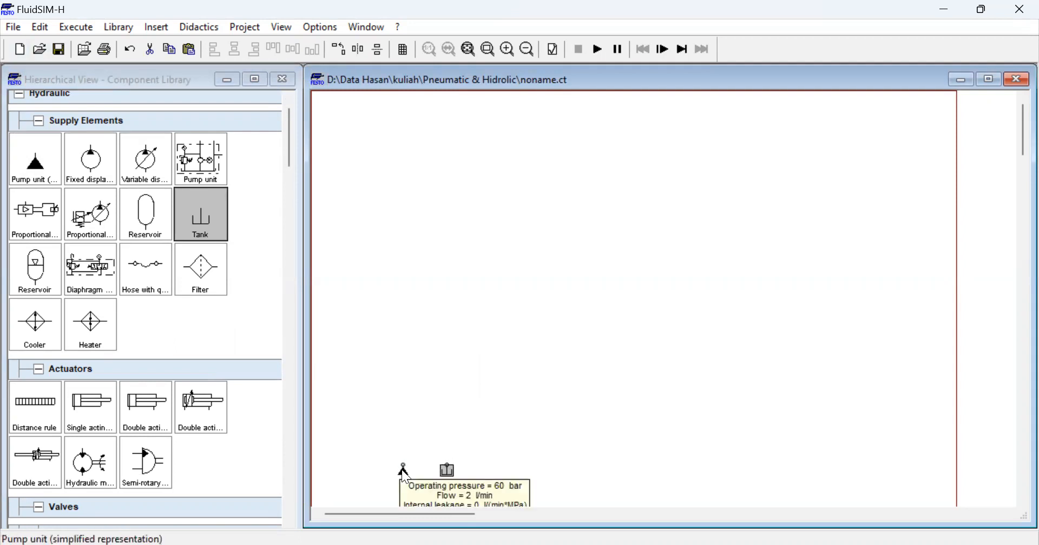
- Review the pump unit's operating pressure, flow and internal leakage settings without changing them
{"action": "left_click", "coordinate": [404, 475]}
{"action": "double_click", "coordinate": [401, 470]}
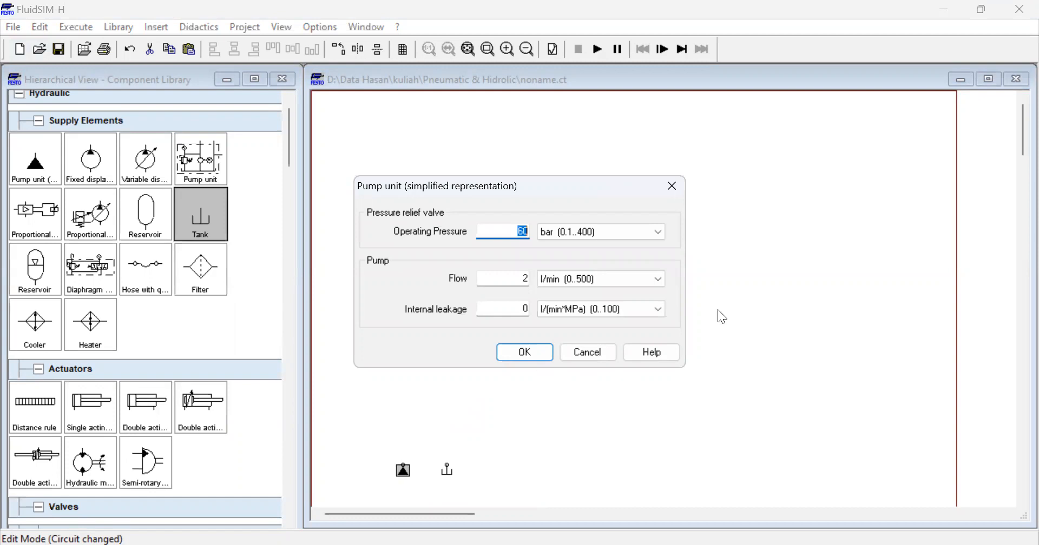
{"action": "left_click", "coordinate": [671, 190]}
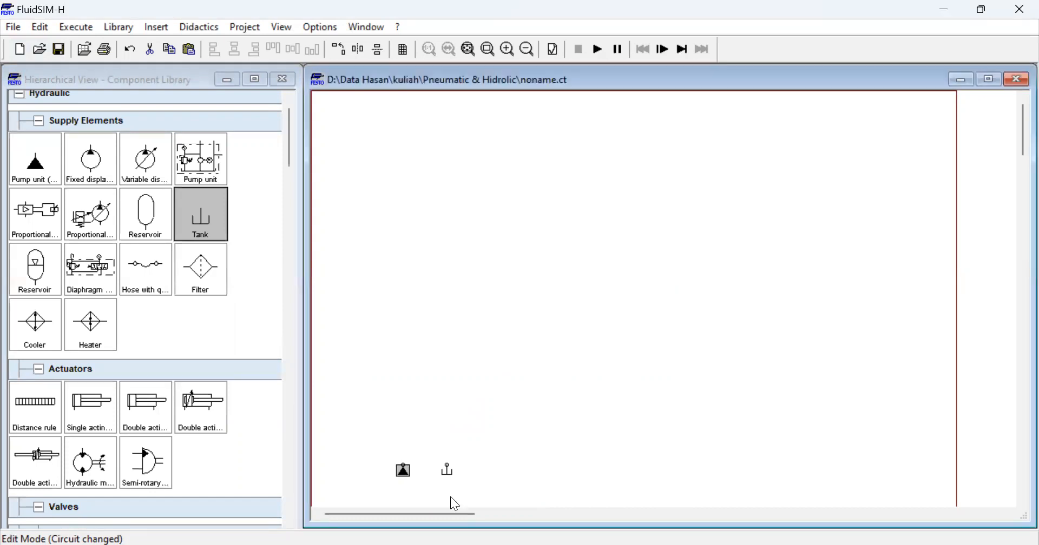
{"action": "left_click", "coordinate": [446, 471]}
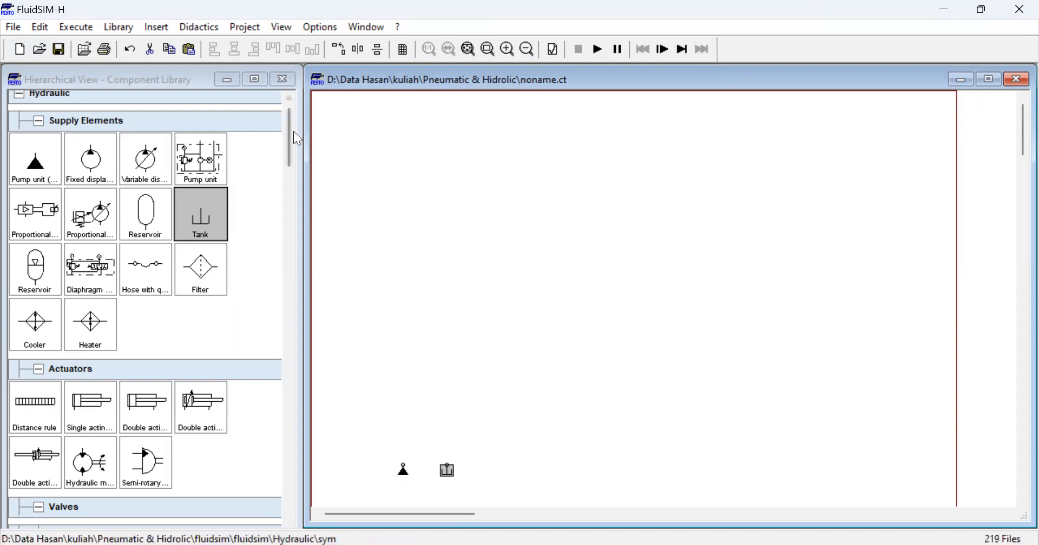
- Place a double acting cylinder in the circuit above the pump unit and rotate it by 90°
{"action": "left_click_drag", "start_coordinate": [292, 141], "coordinate": [294, 177]}
{"action": "left_click_drag", "start_coordinate": [139, 116], "coordinate": [385, 157]}
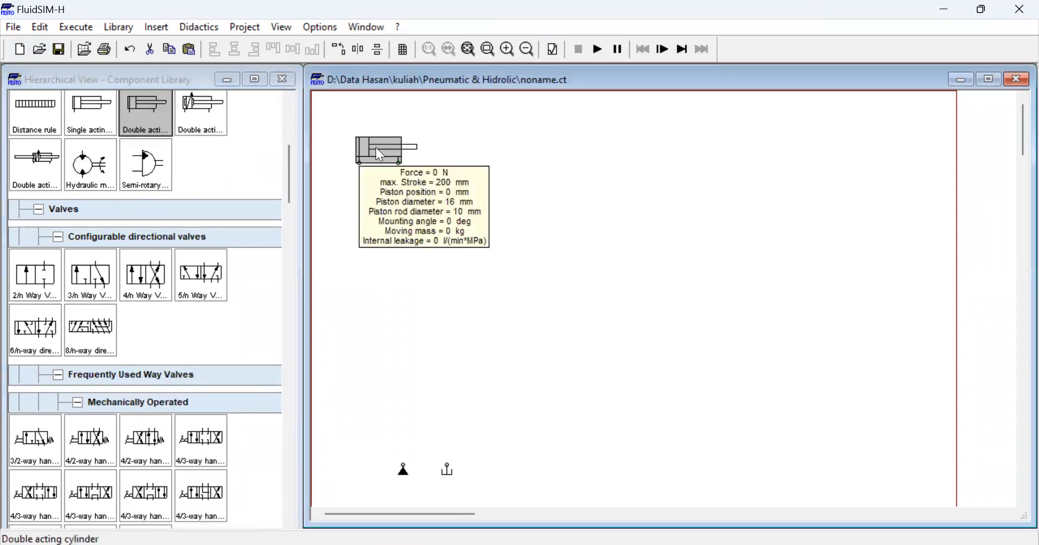
{"action": "right_click", "coordinate": [380, 155]}
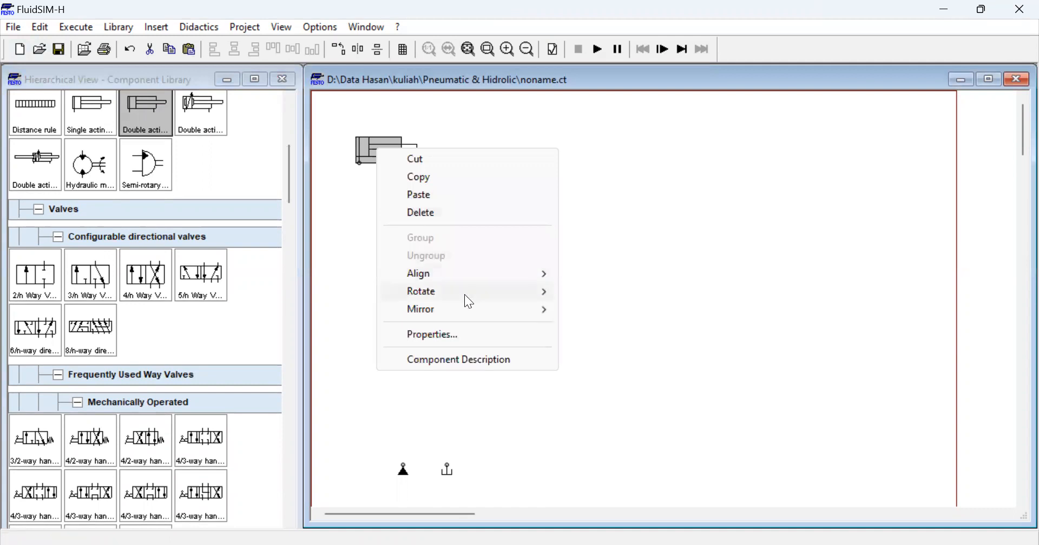
{"action": "mouse_move", "coordinate": [547, 291]}
{"action": "left_click", "coordinate": [589, 291]}
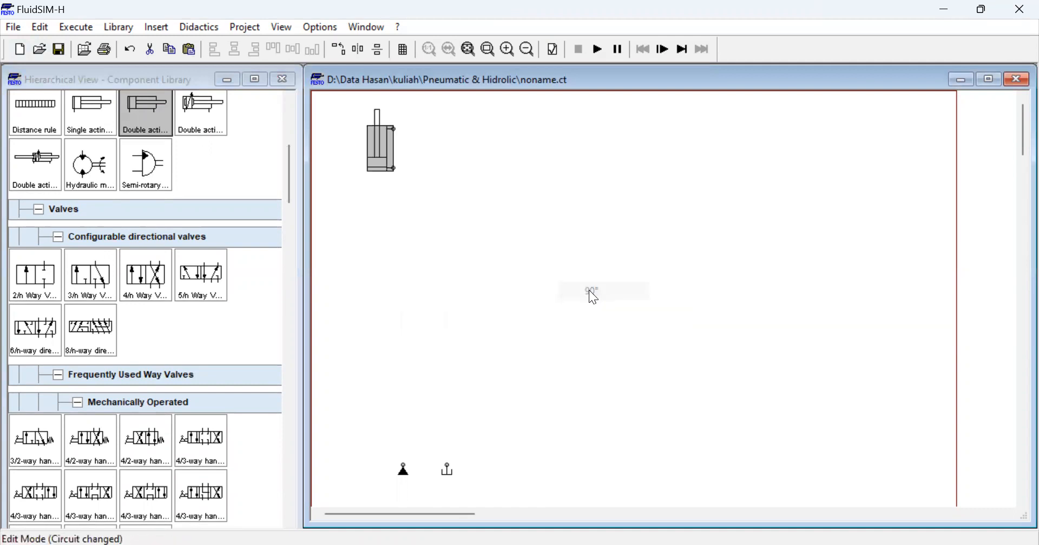
- Set the double acting cylinder's mounting angle to 90 degrees
{"action": "double_click", "coordinate": [380, 144]}
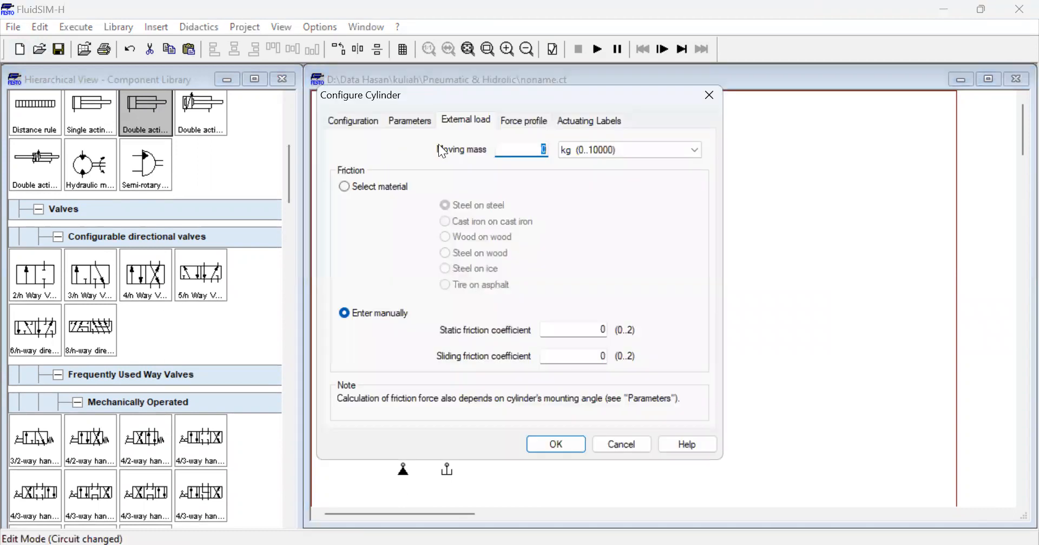
{"action": "left_click", "coordinate": [395, 121]}
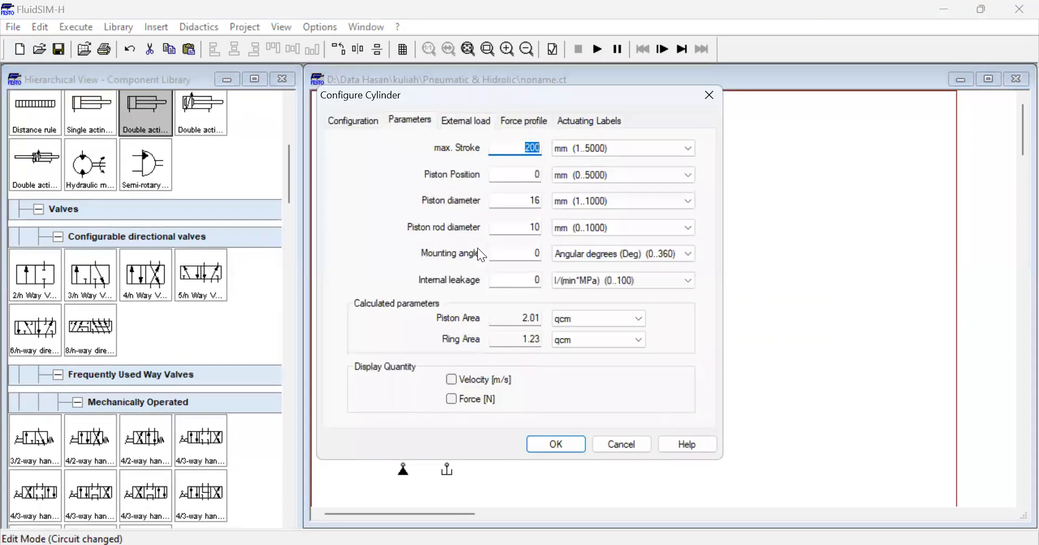
{"action": "left_click", "coordinate": [537, 255]}
{"action": "type", "text": "9"}
{"action": "left_click", "coordinate": [559, 446]}
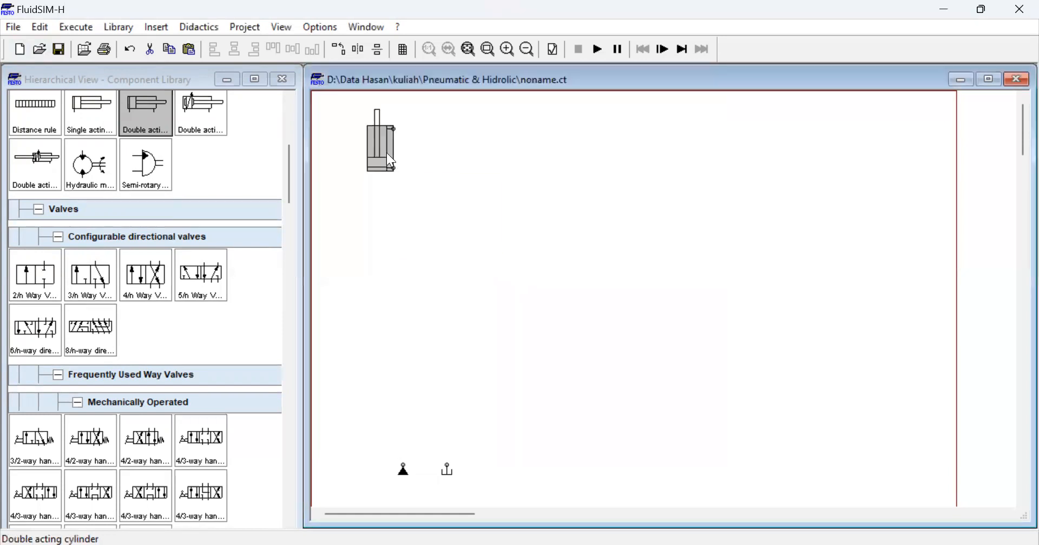
- Duplicate the double acting cylinder and position the copy to the right of the original at the same height
{"action": "mouse_move", "coordinate": [391, 161]}
{"action": "key", "text": "ctrl+v"}
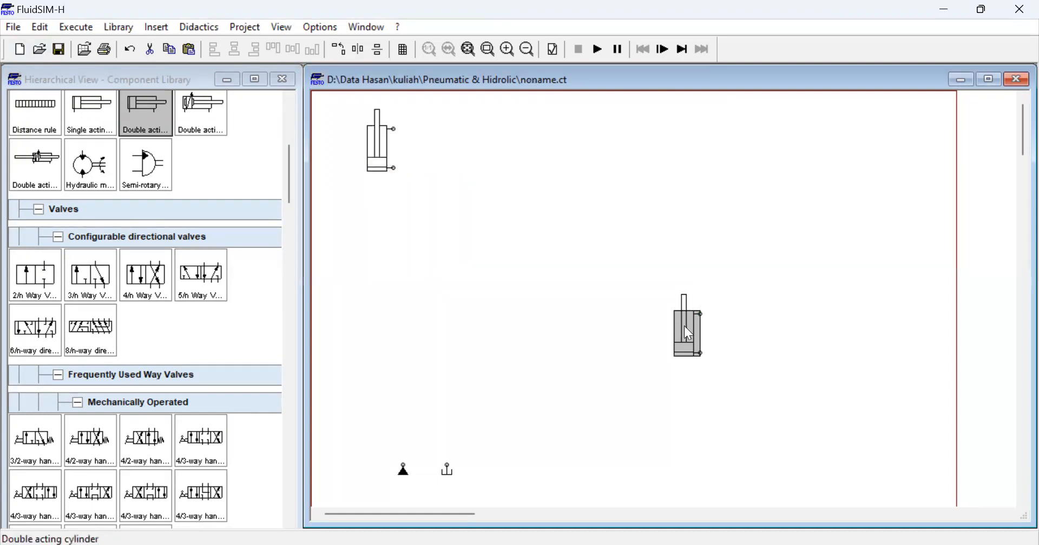
{"action": "mouse_move", "coordinate": [684, 326]}
{"action": "left_click_drag", "start_coordinate": [683, 326], "coordinate": [515, 137]}
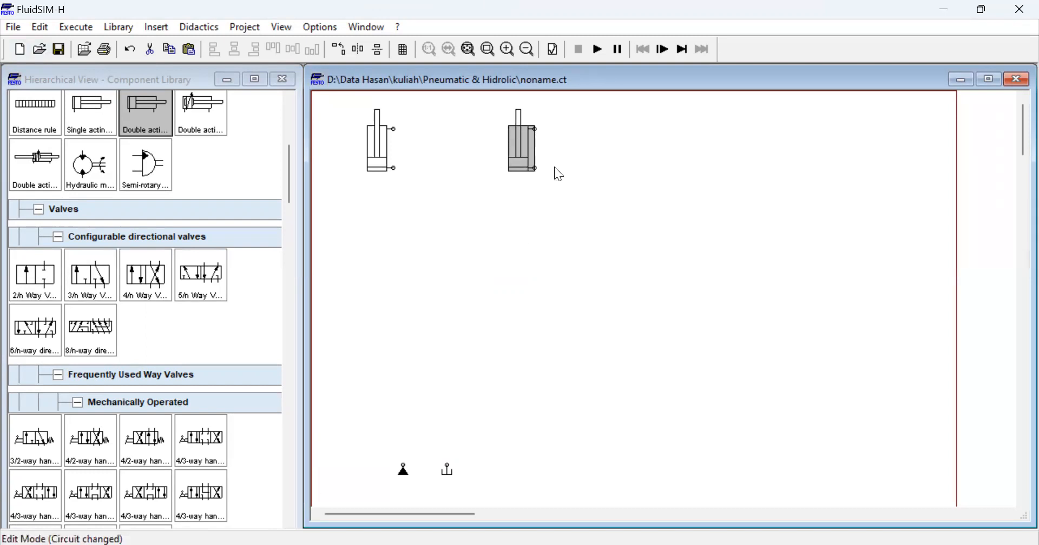
{"action": "left_click", "coordinate": [574, 162]}
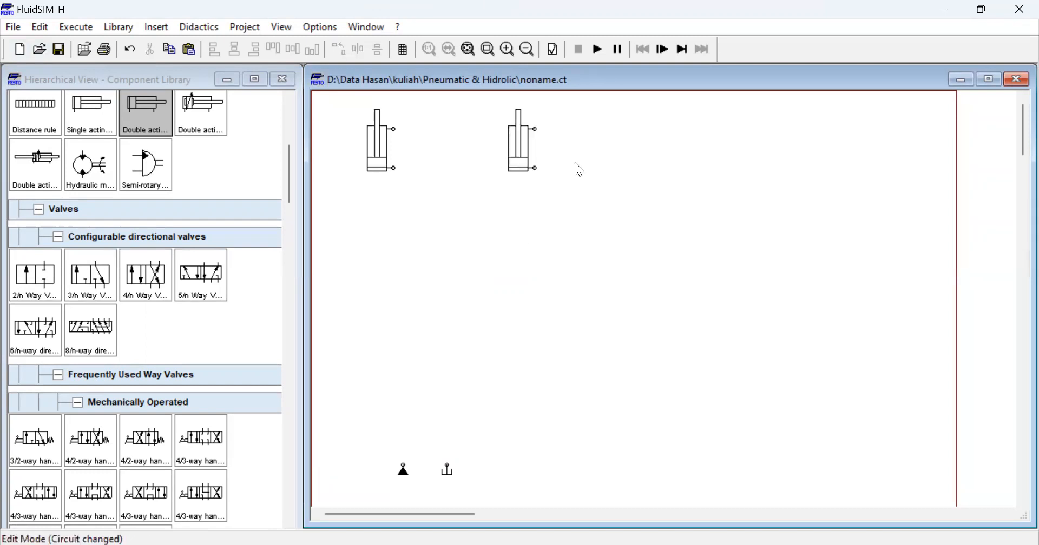
- Set the moving mass of the copied cylinder's external load to 20 kg
{"action": "left_click", "coordinate": [525, 146]}
{"action": "double_click", "coordinate": [525, 146]}
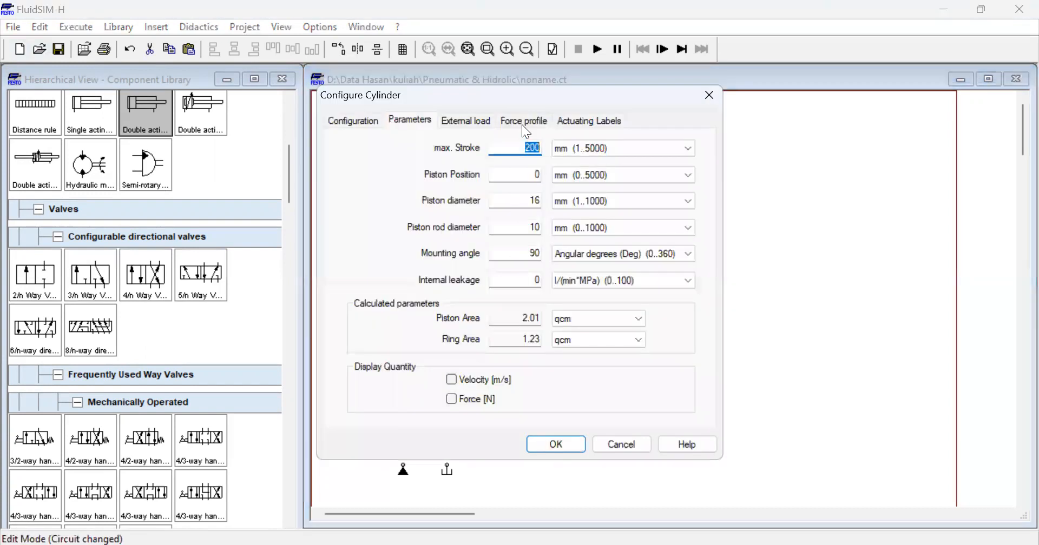
{"action": "left_click", "coordinate": [479, 126]}
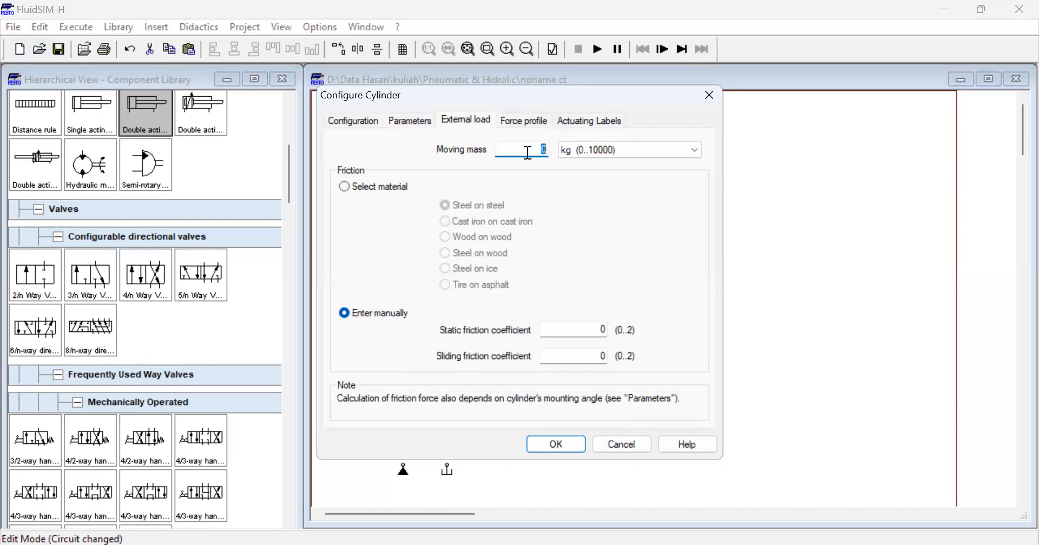
{"action": "type", "text": "20"}
{"action": "key", "text": "Return"}
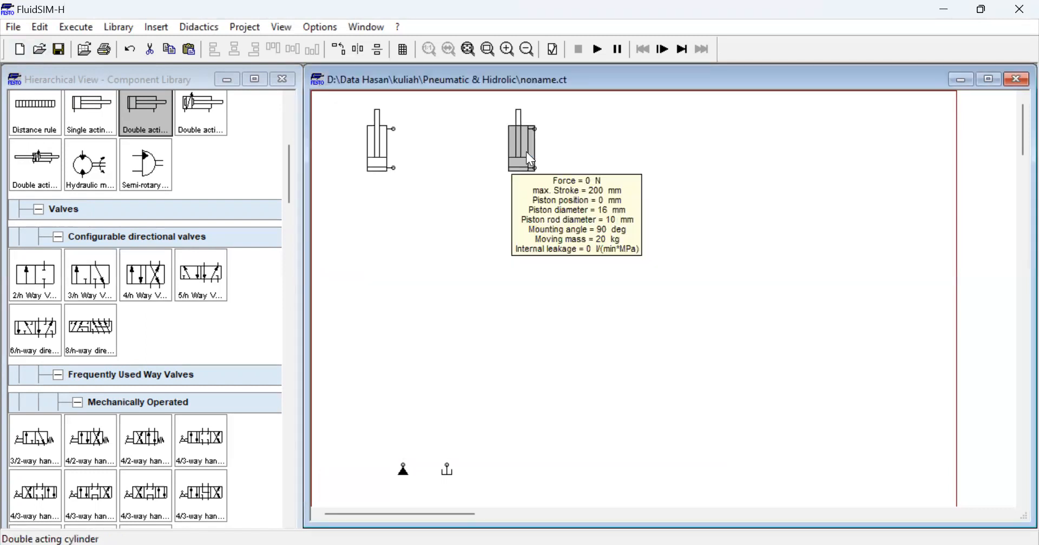
- Set the moving mass of the original cylinder's external load to 10 kg
{"action": "double_click", "coordinate": [378, 149]}
{"action": "type", "text": "10"}
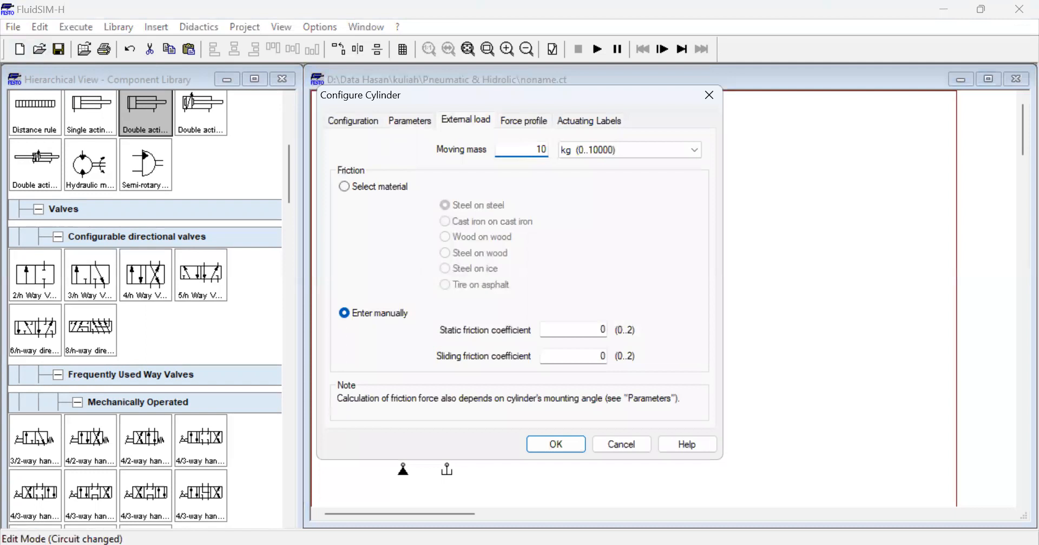
{"action": "key", "text": "Return"}
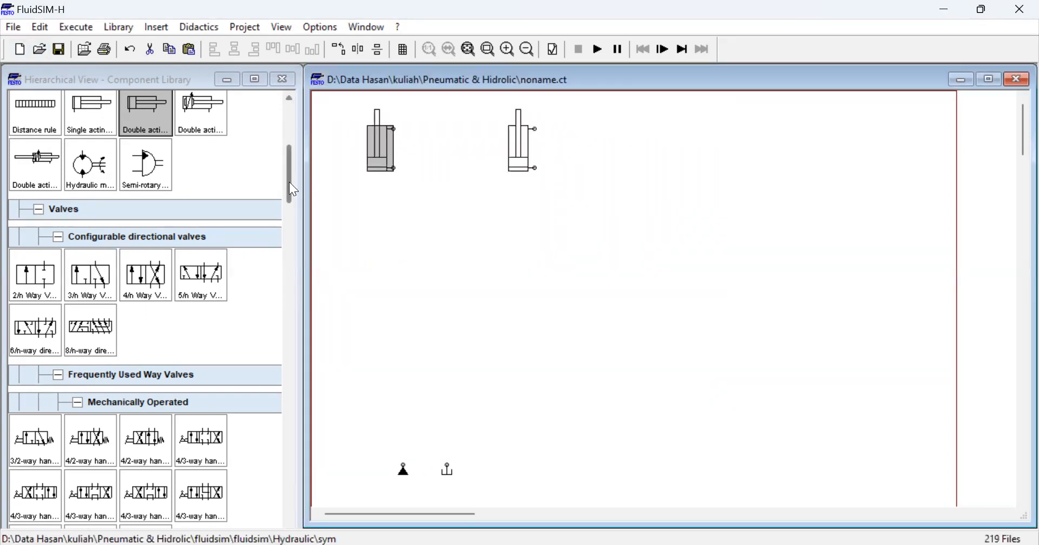
- Add the text label "Cyl 1" above the original cylinder, shifting the cylinder slightly down to make room
{"action": "left_click_drag", "start_coordinate": [289, 182], "coordinate": [297, 525]}
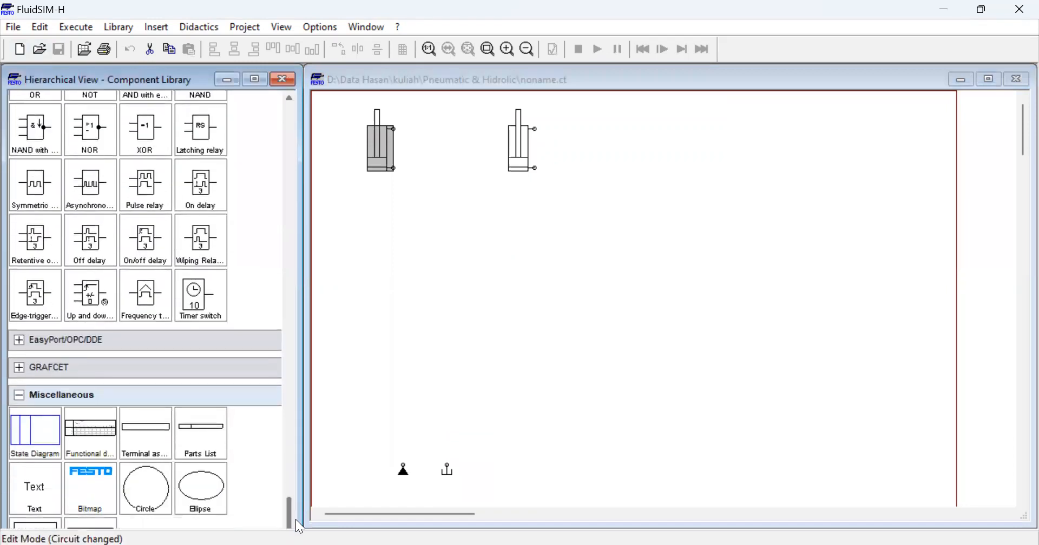
{"action": "left_click_drag", "start_coordinate": [34, 489], "coordinate": [379, 106]}
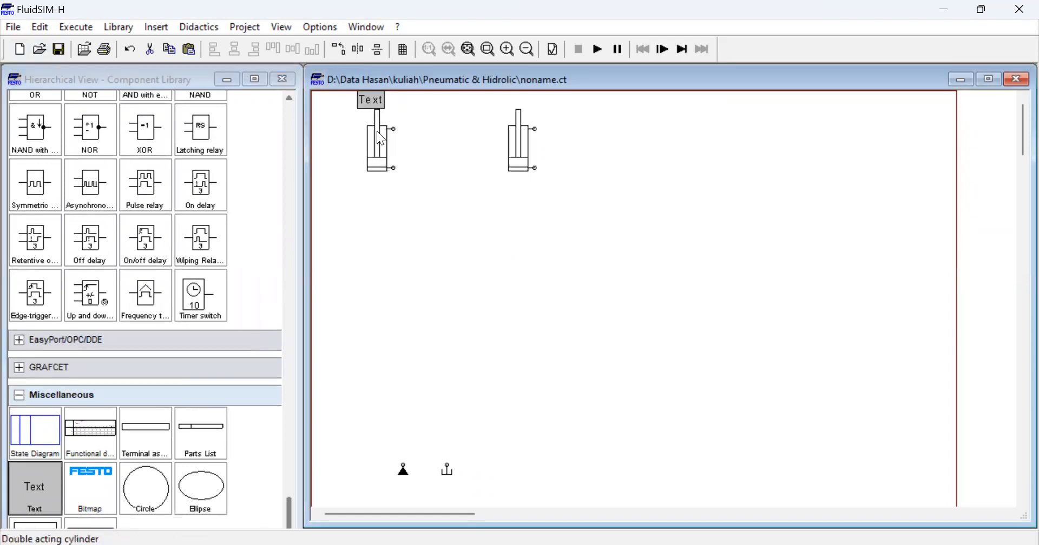
{"action": "mouse_move", "coordinate": [381, 142]}
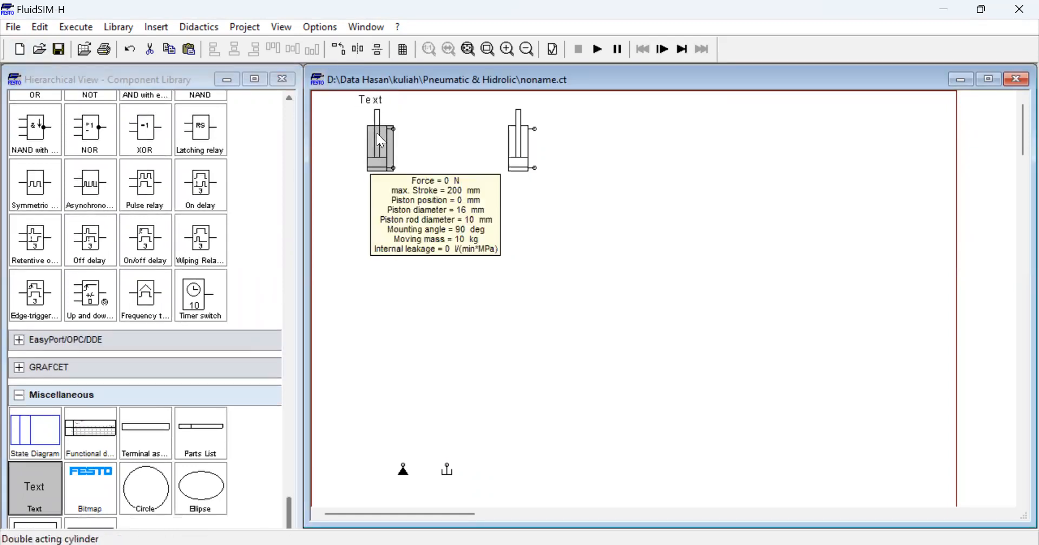
{"action": "double_click", "coordinate": [372, 99]}
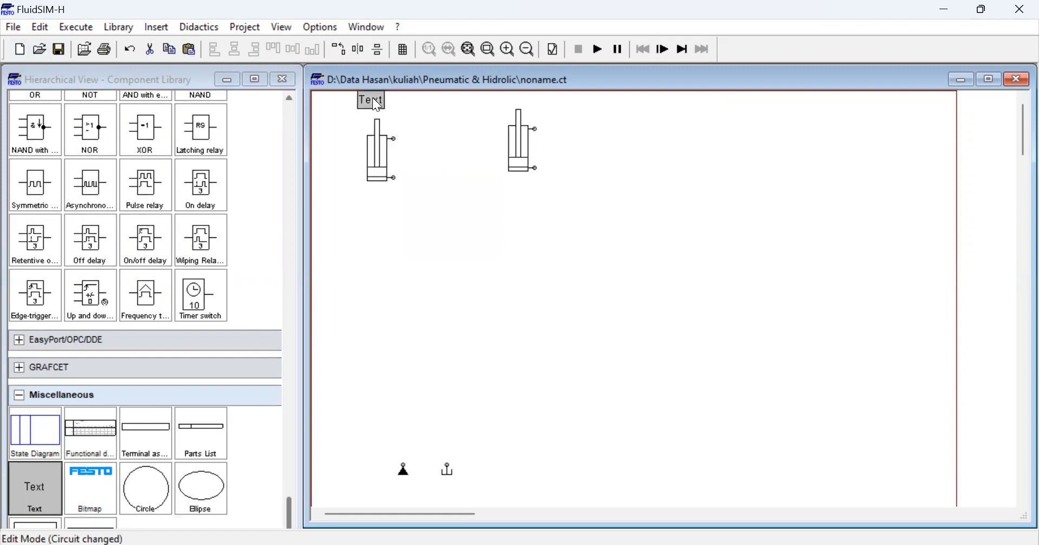
{"action": "type", "text": "C"}
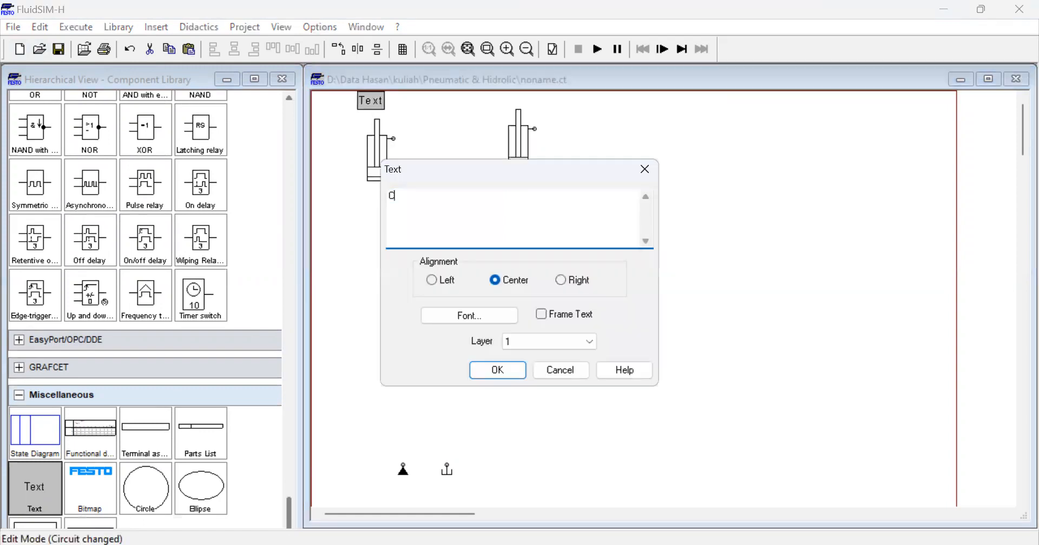
{"action": "type", "text": "yl 1"}
{"action": "key", "text": "Return"}
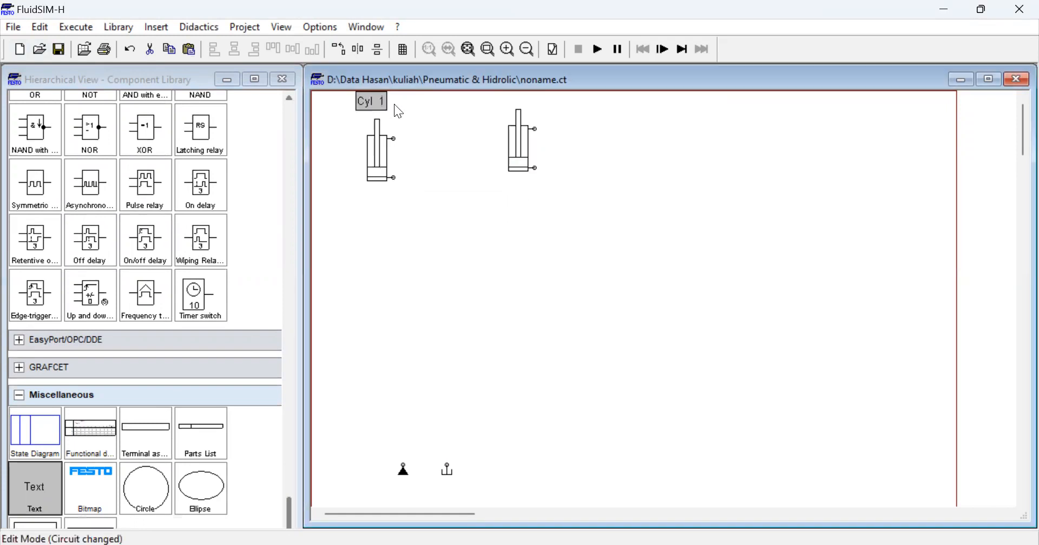
- Copy the "Cyl 1" label above the second cylinder and lower that cylinder level with the first
{"action": "key", "text": "ctrl+v"}
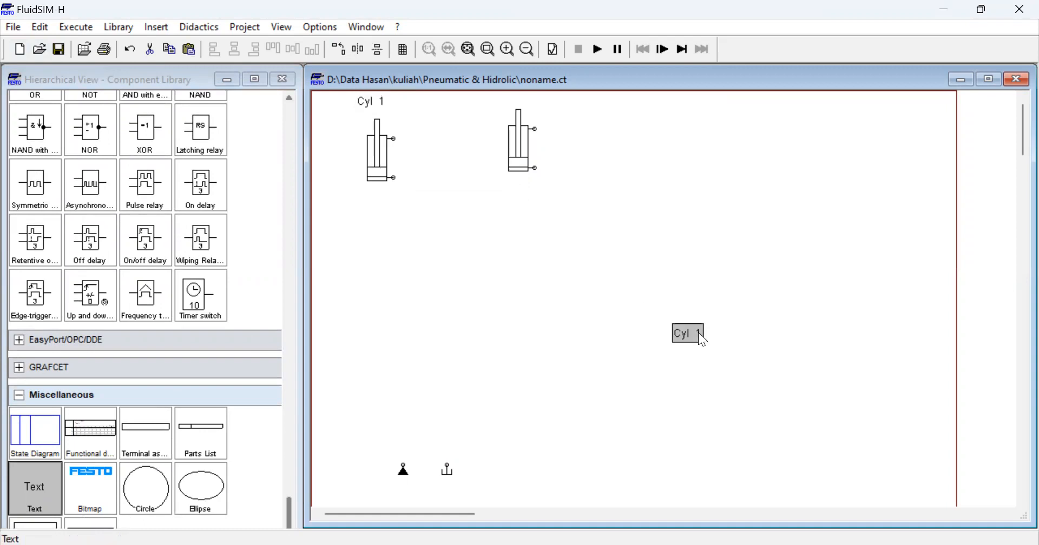
{"action": "left_click_drag", "start_coordinate": [697, 332], "coordinate": [523, 106]}
{"action": "left_click", "coordinate": [521, 145]}
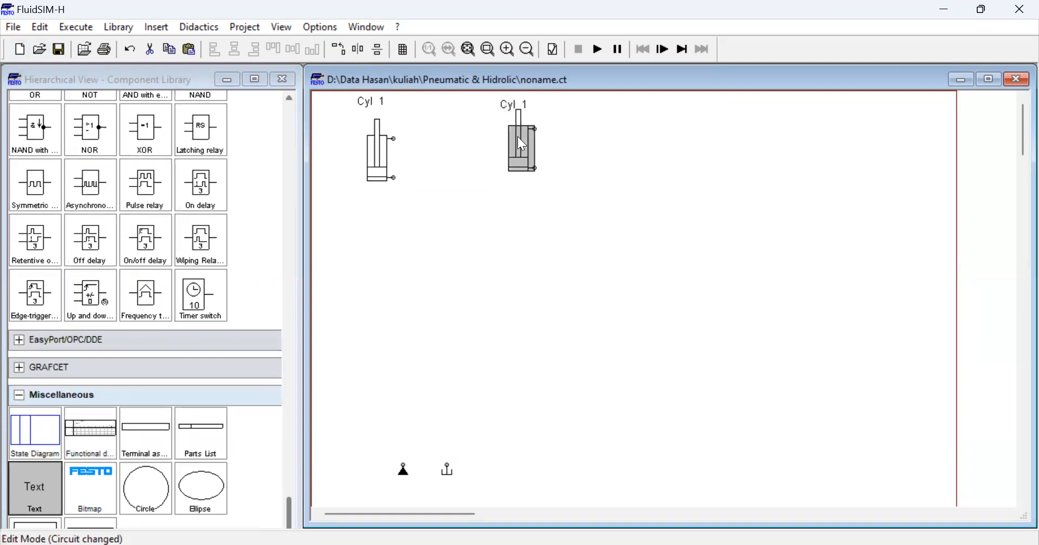
{"action": "key", "text": "Down"}
{"action": "key", "text": "Down"}
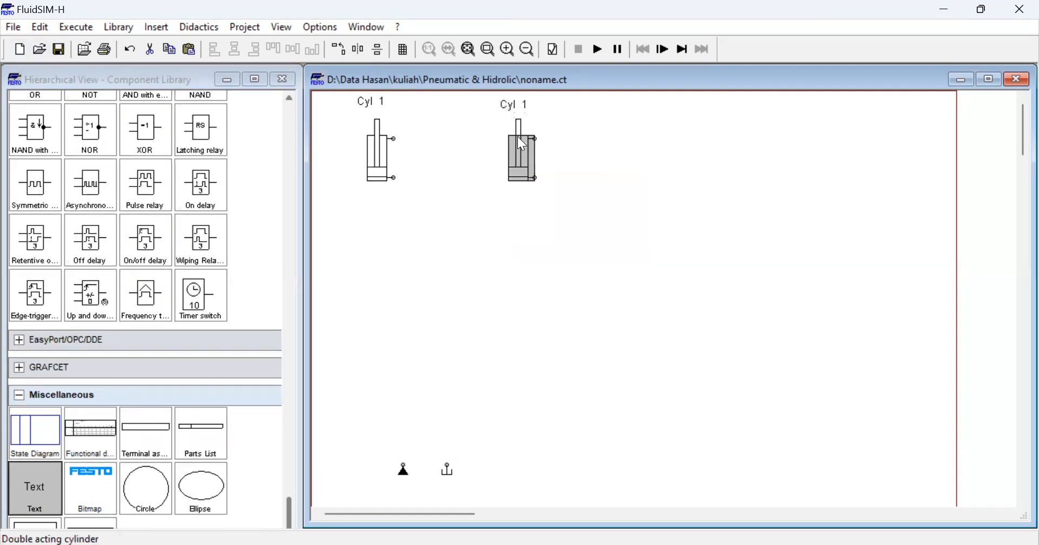
- Change the label above the second cylinder to "Cyl 2"
{"action": "left_click", "coordinate": [517, 103]}
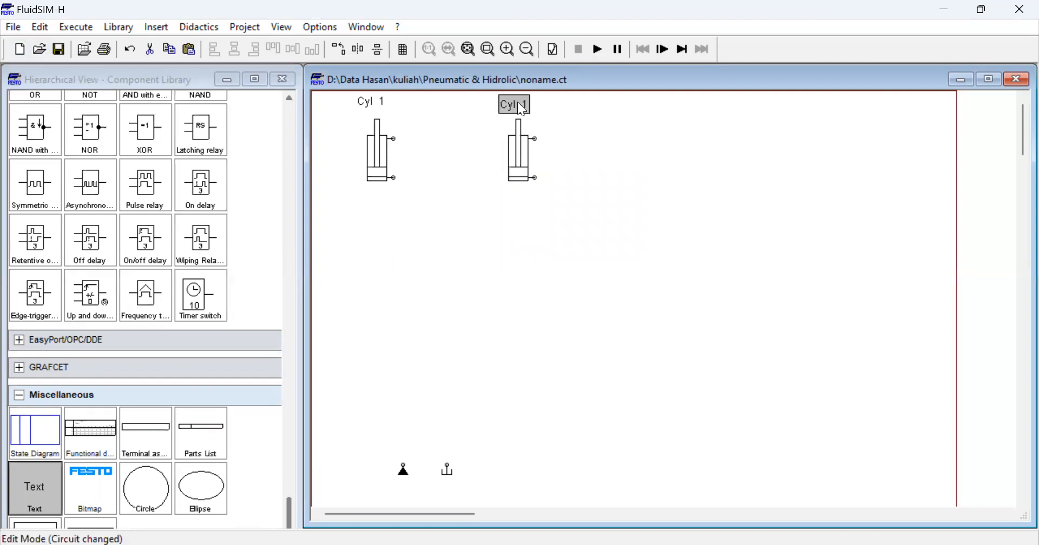
{"action": "double_click", "coordinate": [517, 102]}
{"action": "left_click", "coordinate": [458, 196]}
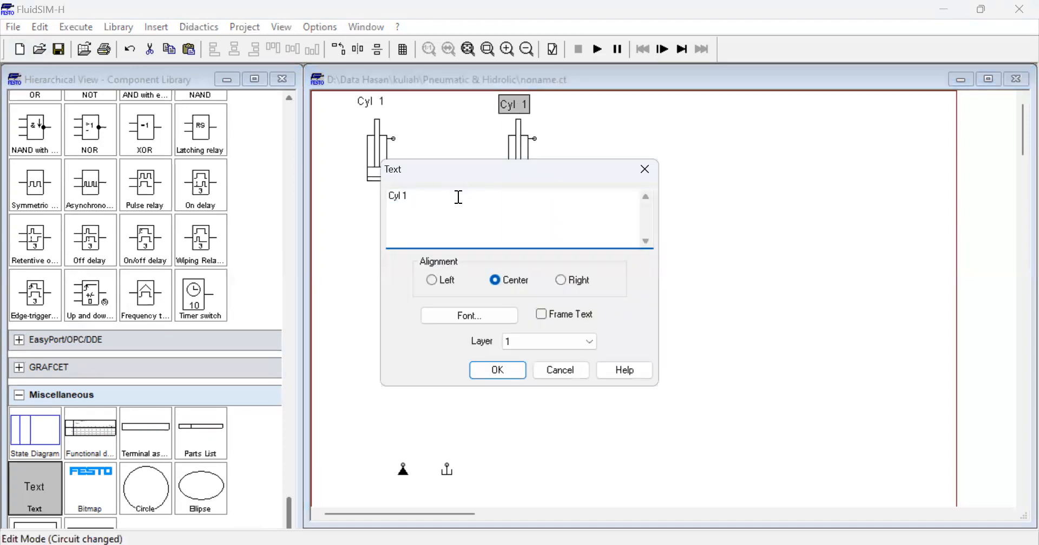
{"action": "key", "text": "BackSpace"}
{"action": "type", "text": "2"}
{"action": "key", "text": "Return"}
{"action": "left_click", "coordinate": [429, 237]}
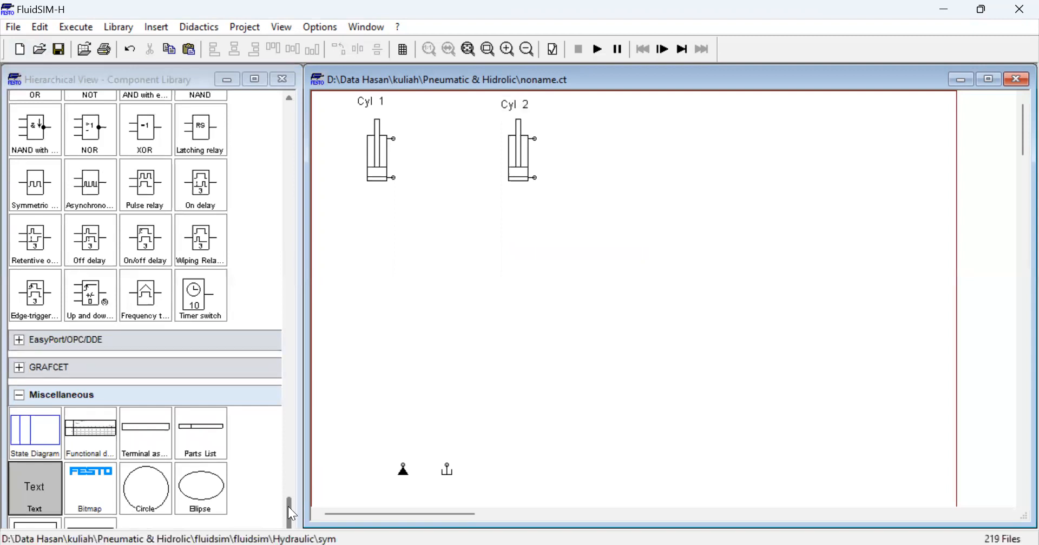
- Place a configurable 4/n way valve above the pump unit and tank, and give it a detented manual actuation on the valve's left side
{"action": "left_click_drag", "start_coordinate": [291, 514], "coordinate": [304, 156]}
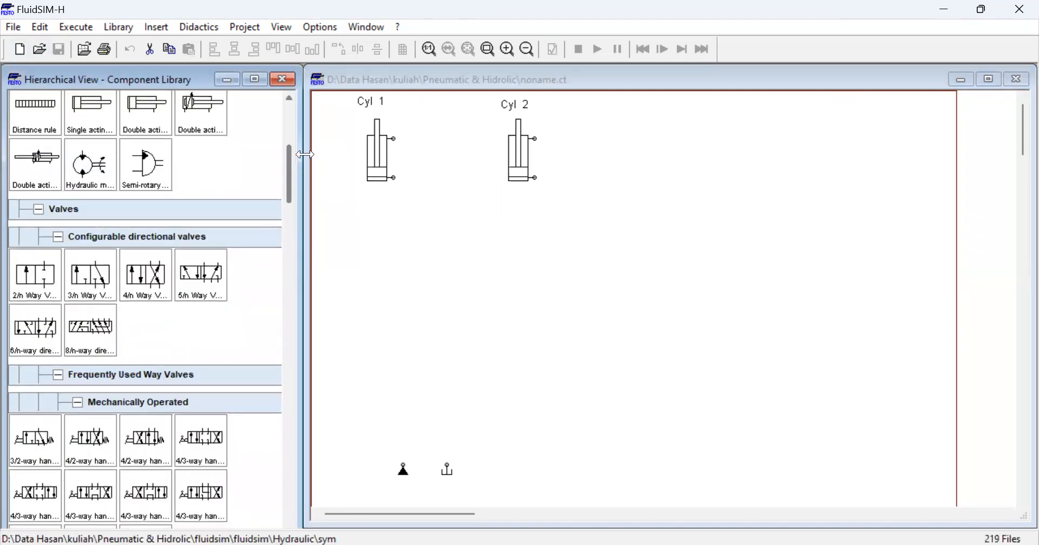
{"action": "left_click_drag", "start_coordinate": [154, 272], "coordinate": [423, 423]}
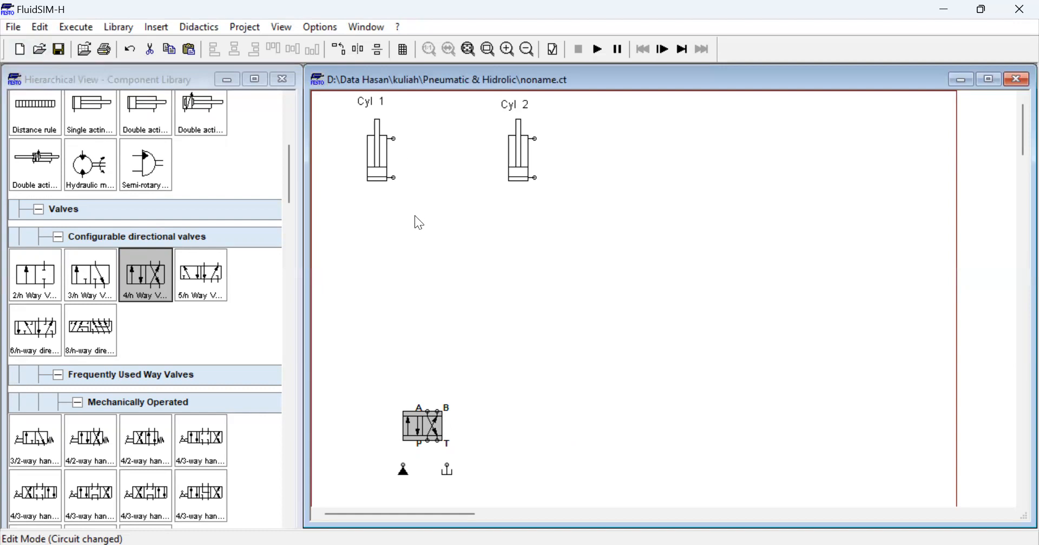
{"action": "double_click", "coordinate": [420, 426]}
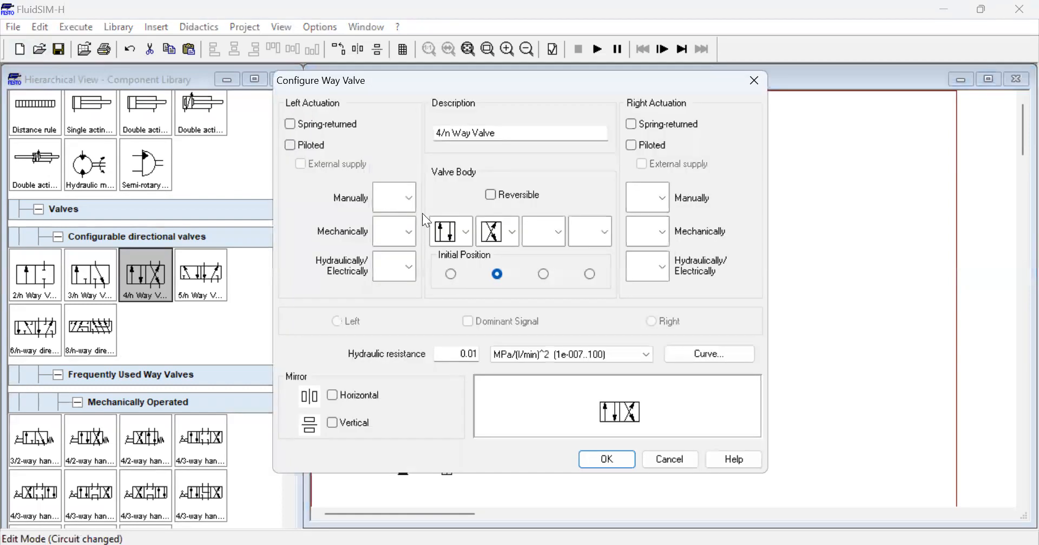
{"action": "left_click", "coordinate": [405, 199]}
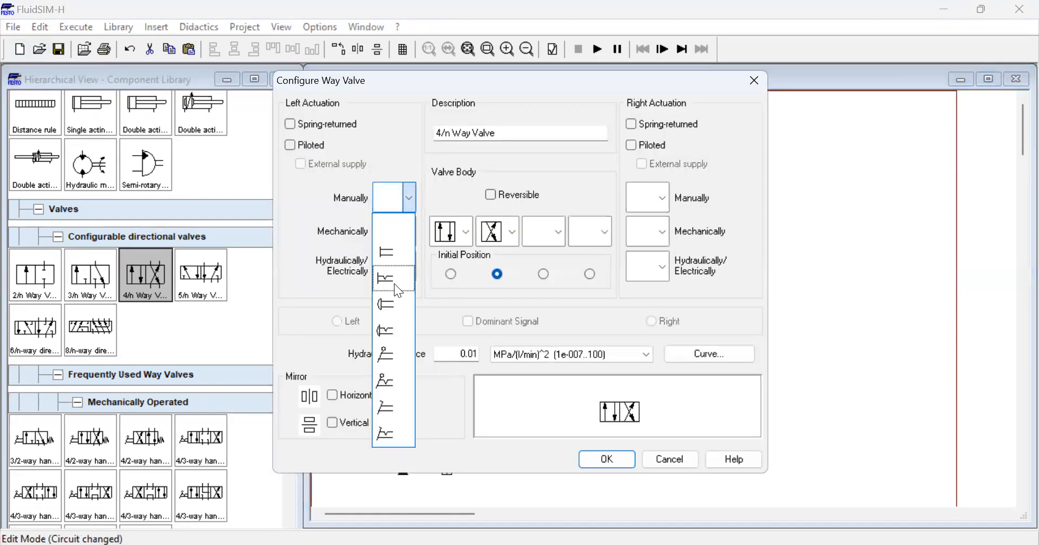
{"action": "left_click", "coordinate": [398, 289]}
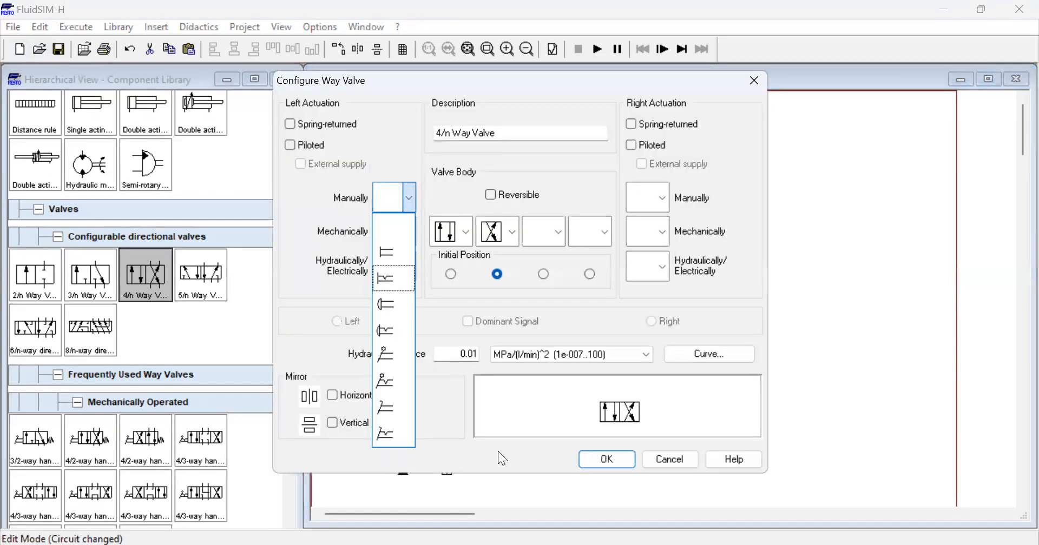
{"action": "left_click", "coordinate": [601, 461]}
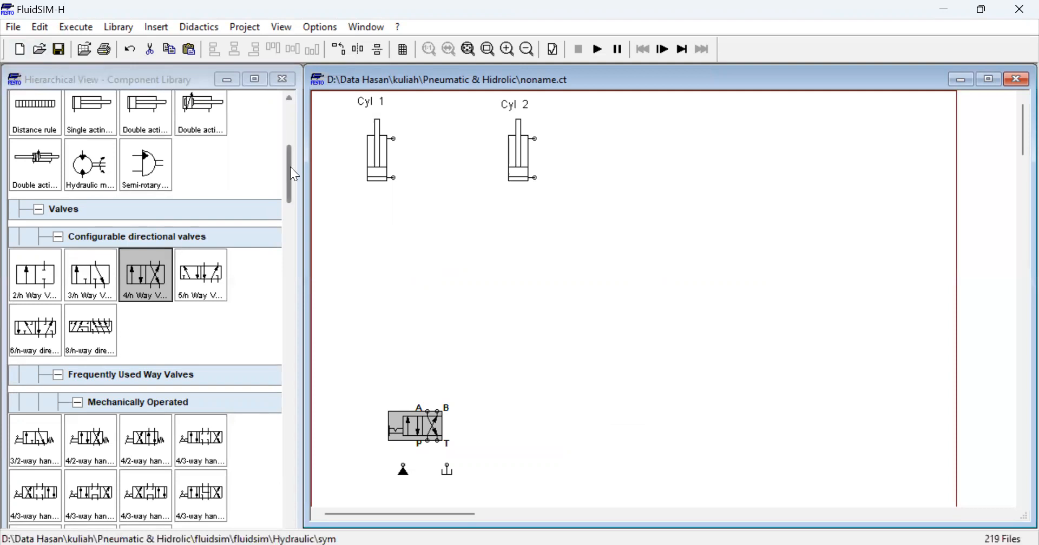
- Place a flow divider valve below Cyl 1 and a spring-loaded check valve close to the divider's left side
{"action": "left_click_drag", "start_coordinate": [292, 176], "coordinate": [294, 264]}
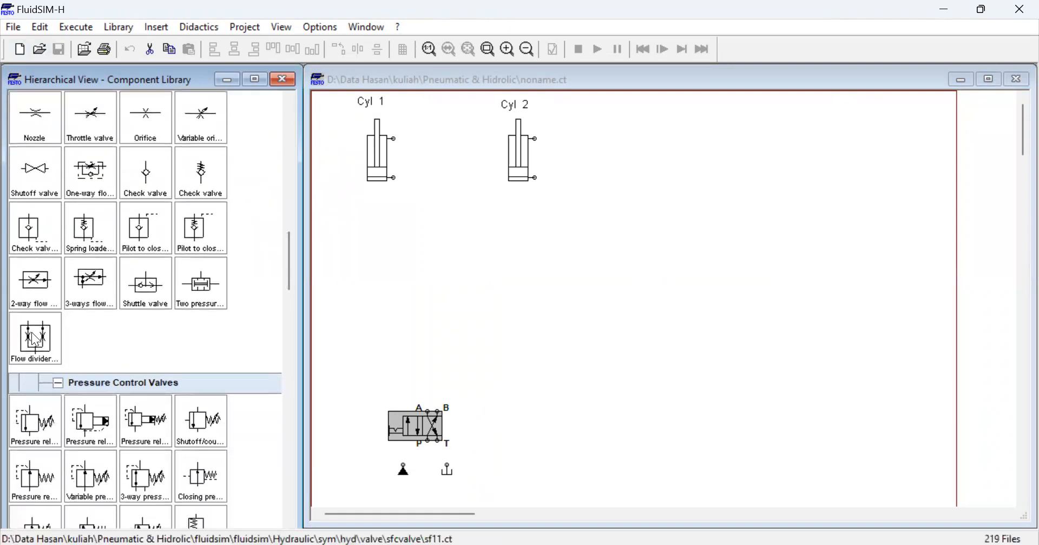
{"action": "left_click_drag", "start_coordinate": [32, 340], "coordinate": [417, 244]}
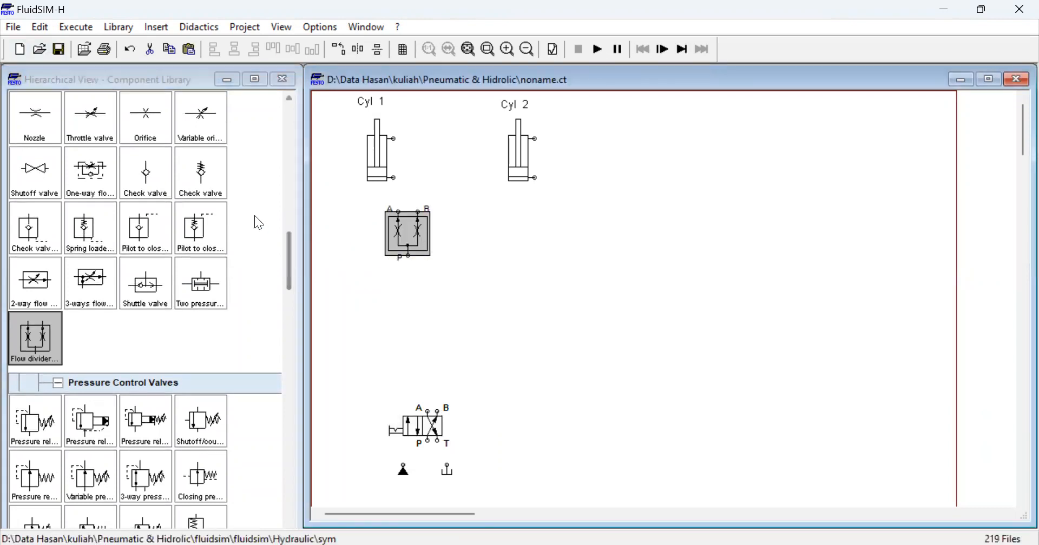
{"action": "left_click_drag", "start_coordinate": [204, 180], "coordinate": [367, 234]}
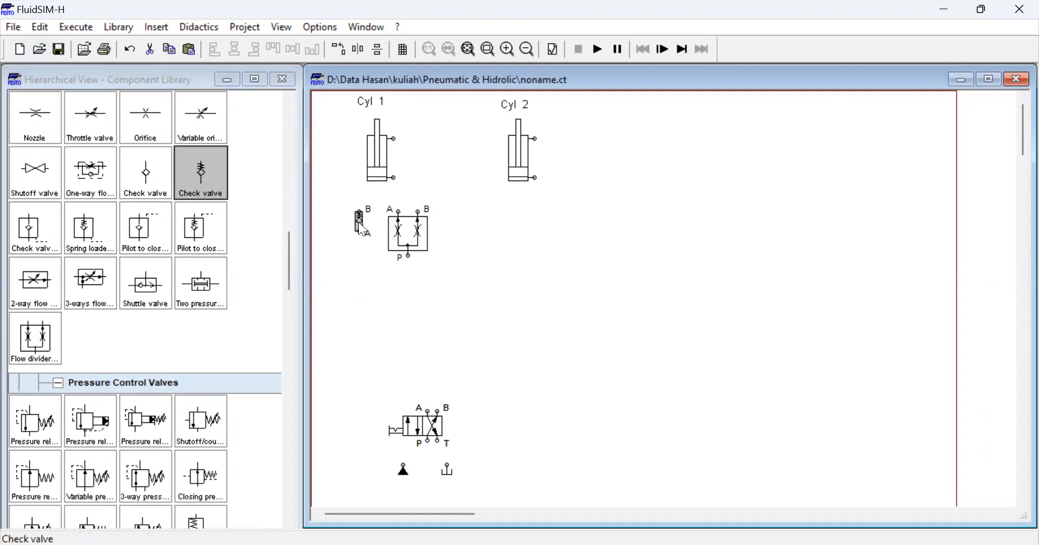
{"action": "mouse_move", "coordinate": [357, 221]}
{"action": "left_click_drag", "start_coordinate": [358, 222], "coordinate": [359, 223]}
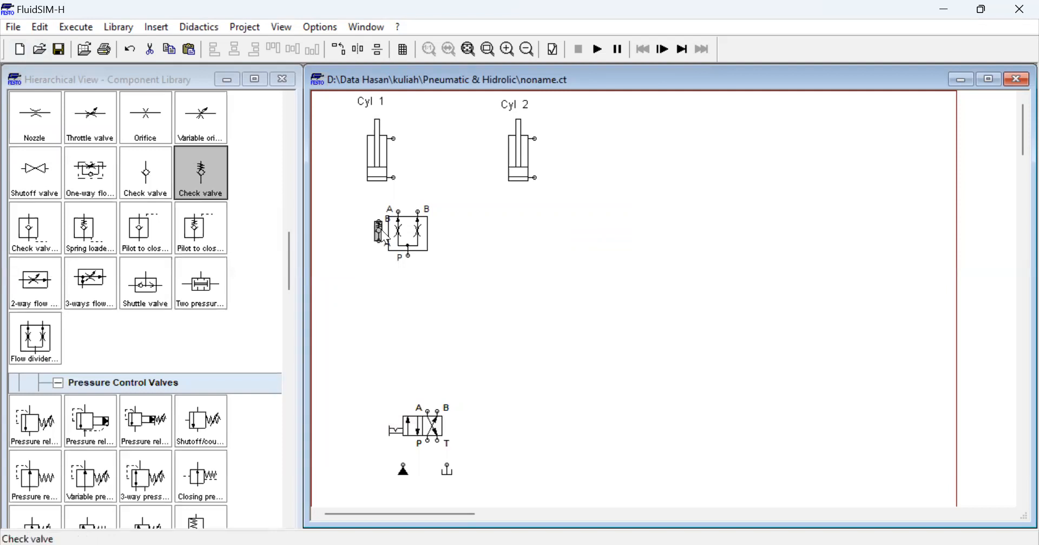
- Rotate the check valve beside the flow divider by 180°
{"action": "mouse_move", "coordinate": [380, 233]}
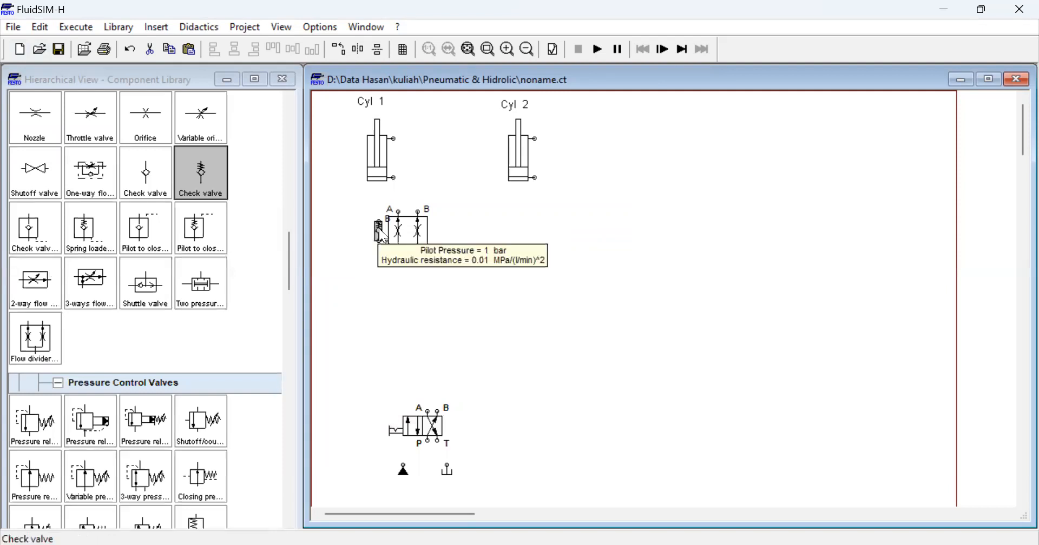
{"action": "right_click", "coordinate": [381, 236]}
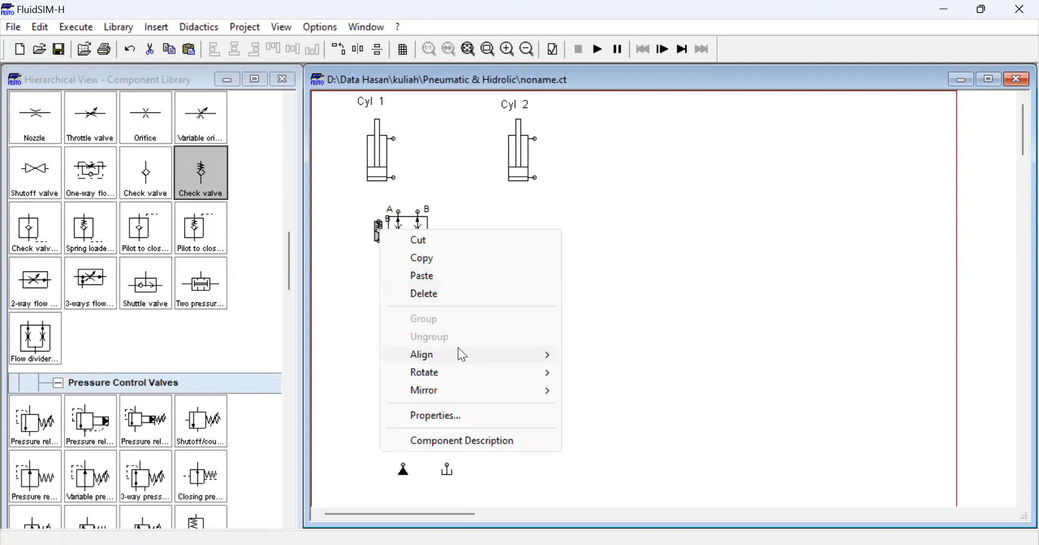
{"action": "mouse_move", "coordinate": [504, 367]}
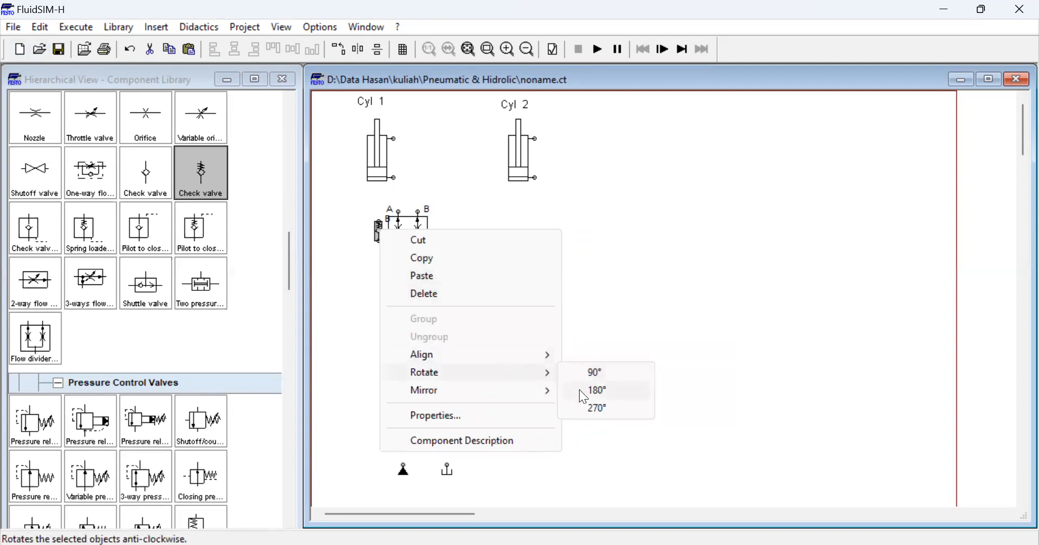
{"action": "left_click", "coordinate": [579, 391]}
{"action": "left_click", "coordinate": [457, 264]}
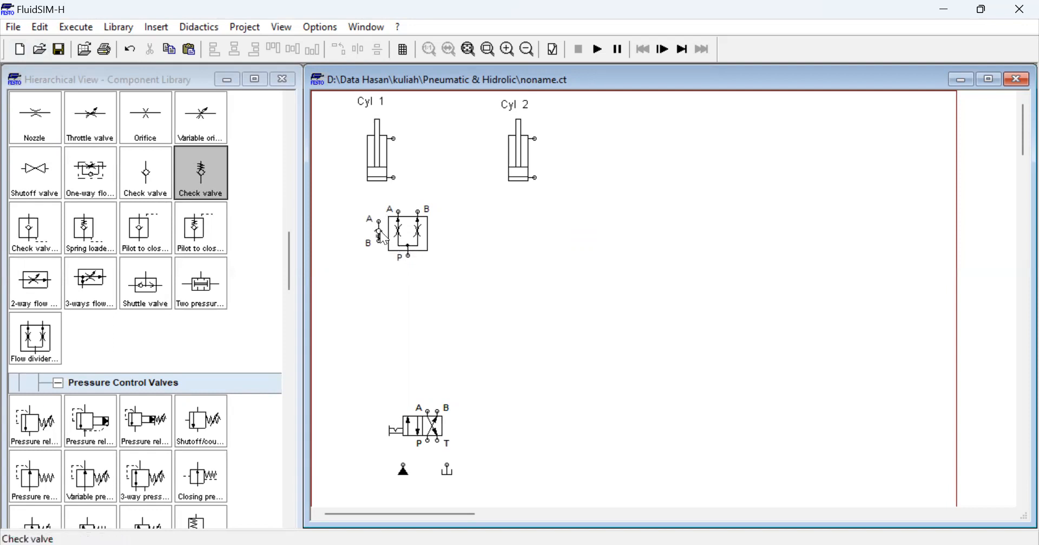
- Copy the rotated check valve to the opposite side of the flow divider, level with the original
{"action": "mouse_move", "coordinate": [410, 241]}
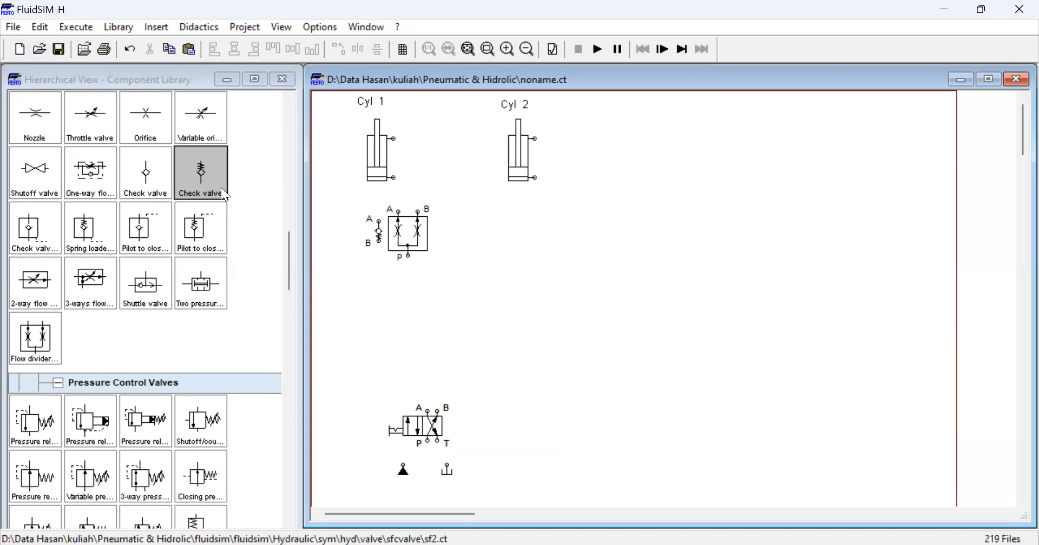
{"action": "left_click", "coordinate": [380, 234]}
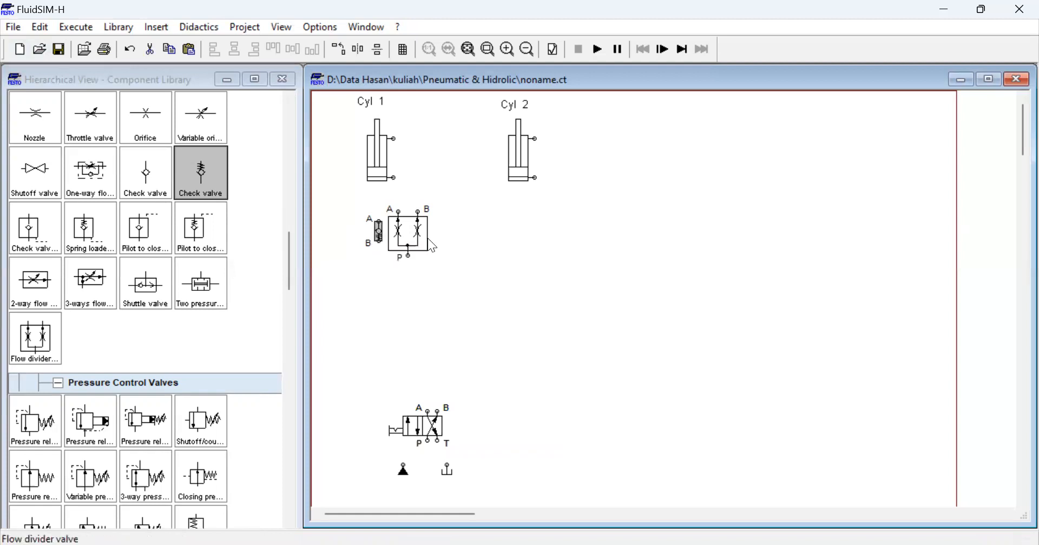
{"action": "left_click", "coordinate": [442, 234]}
{"action": "key", "text": "ctrl+v"}
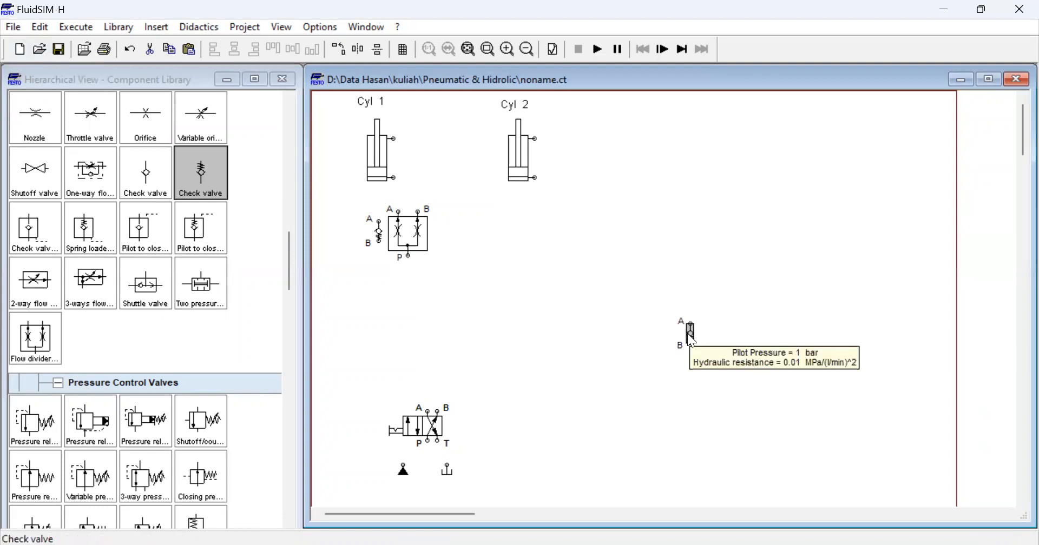
{"action": "left_click_drag", "start_coordinate": [690, 340], "coordinate": [437, 227]}
{"action": "left_click", "coordinate": [486, 237]}
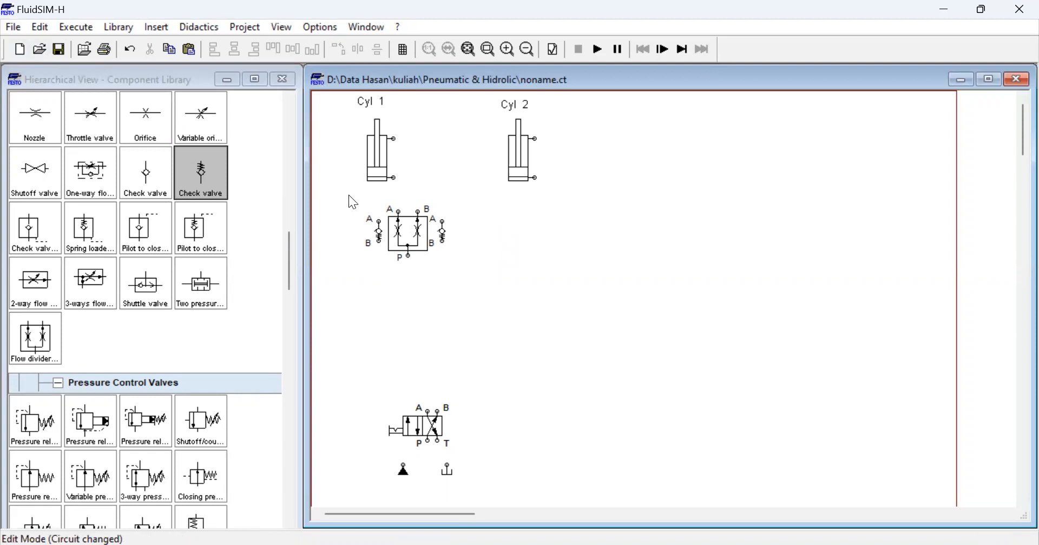
- Copy the flow divider together with its two check valves below Cyl 2, level with the first set
{"action": "left_click_drag", "start_coordinate": [349, 196], "coordinate": [471, 284]}
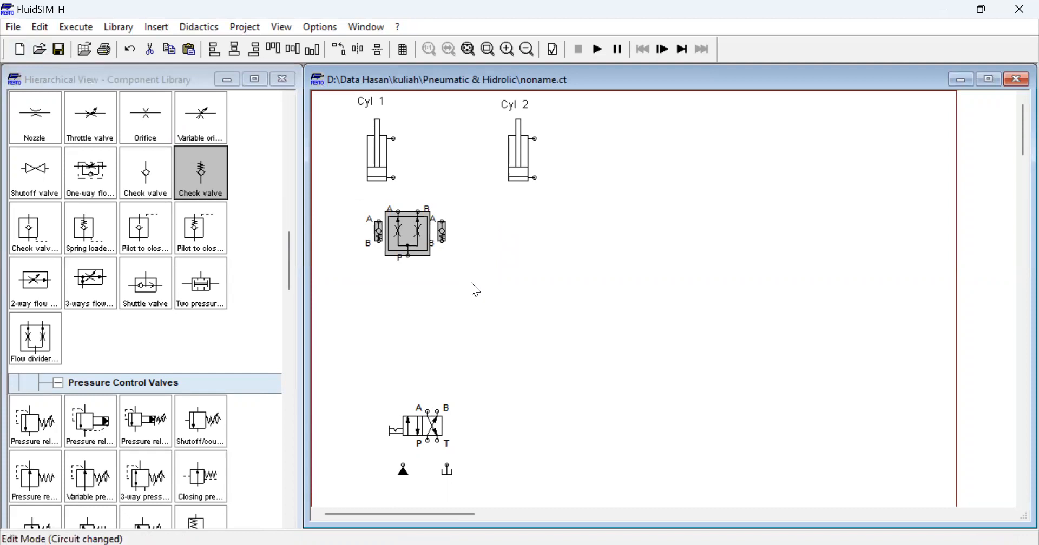
{"action": "left_click", "coordinate": [544, 270]}
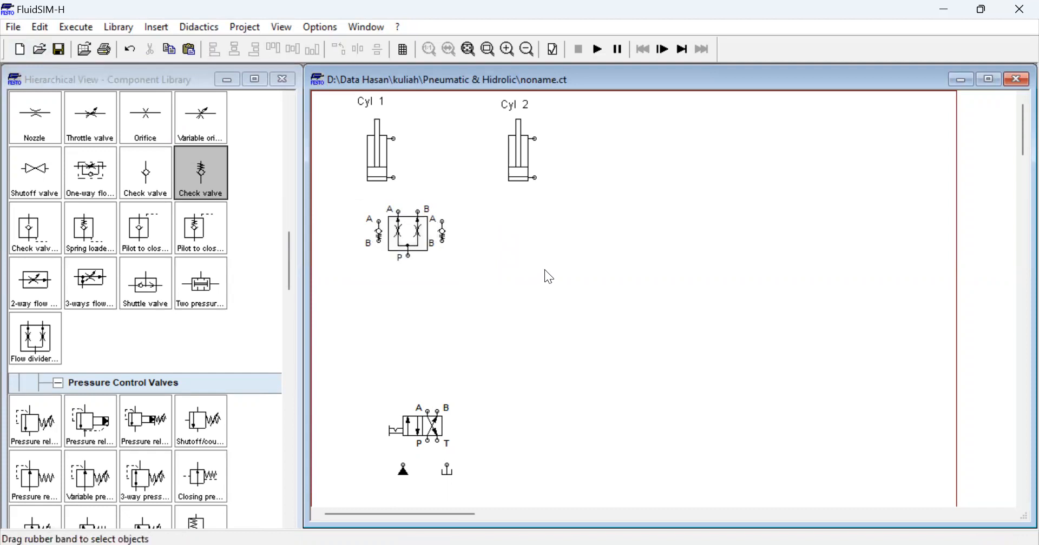
{"action": "key", "text": "ctrl+v"}
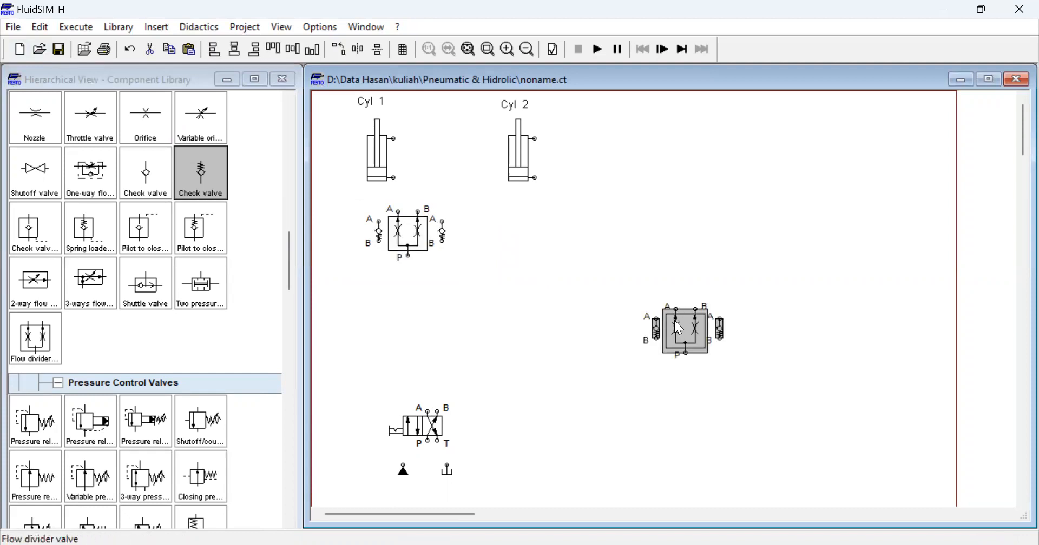
{"action": "left_click_drag", "start_coordinate": [679, 326], "coordinate": [560, 221]}
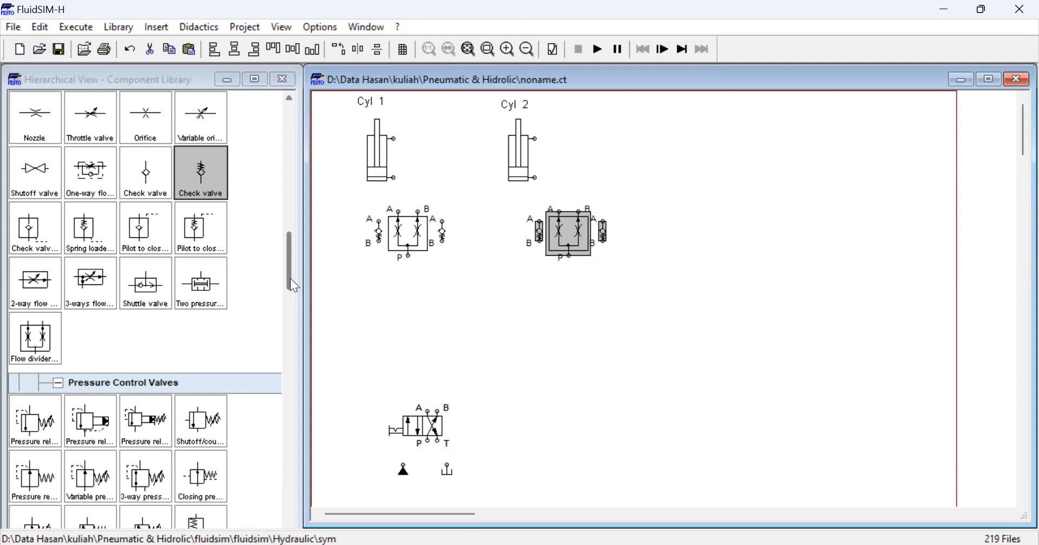
- Place a pressure relief valve between the first flow divider and the way valve, with a spring-loaded check valve beside it
{"action": "left_click_drag", "start_coordinate": [294, 285], "coordinate": [292, 307]}
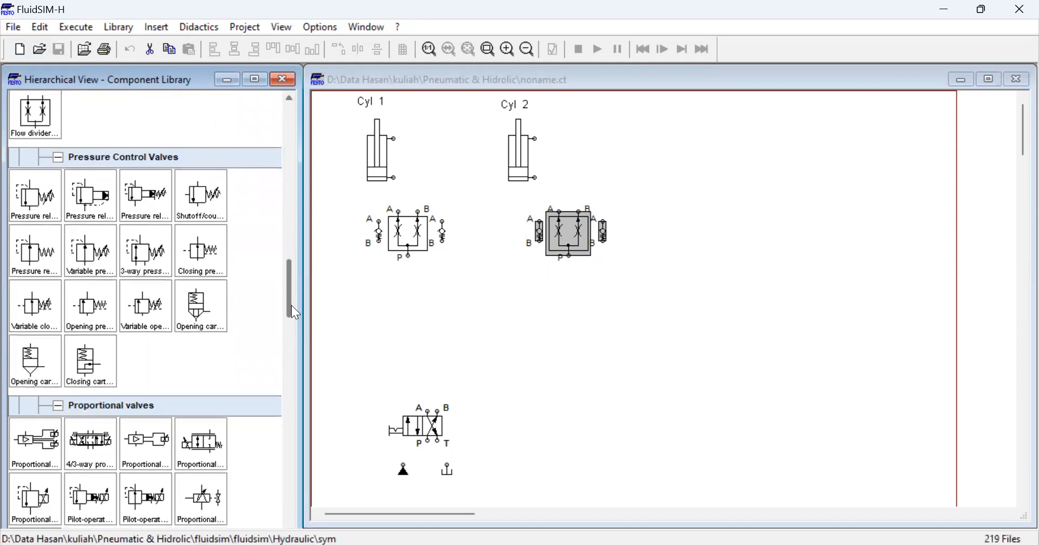
{"action": "left_click_drag", "start_coordinate": [37, 205], "coordinate": [395, 323]}
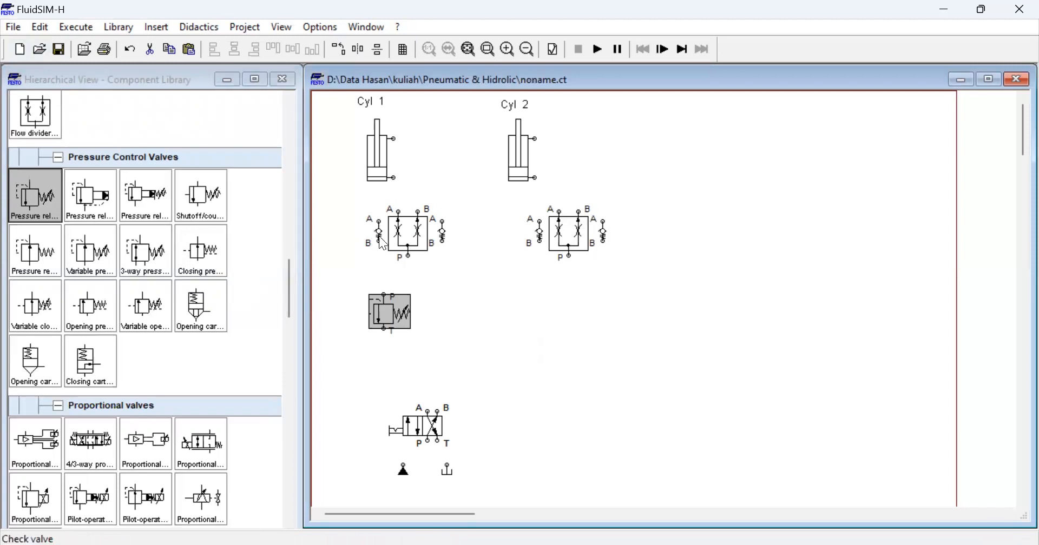
{"action": "left_click", "coordinate": [292, 275]}
{"action": "left_click_drag", "start_coordinate": [290, 271], "coordinate": [292, 223]}
{"action": "left_click", "coordinate": [211, 347]}
{"action": "left_click_drag", "start_coordinate": [211, 346], "coordinate": [418, 313]}
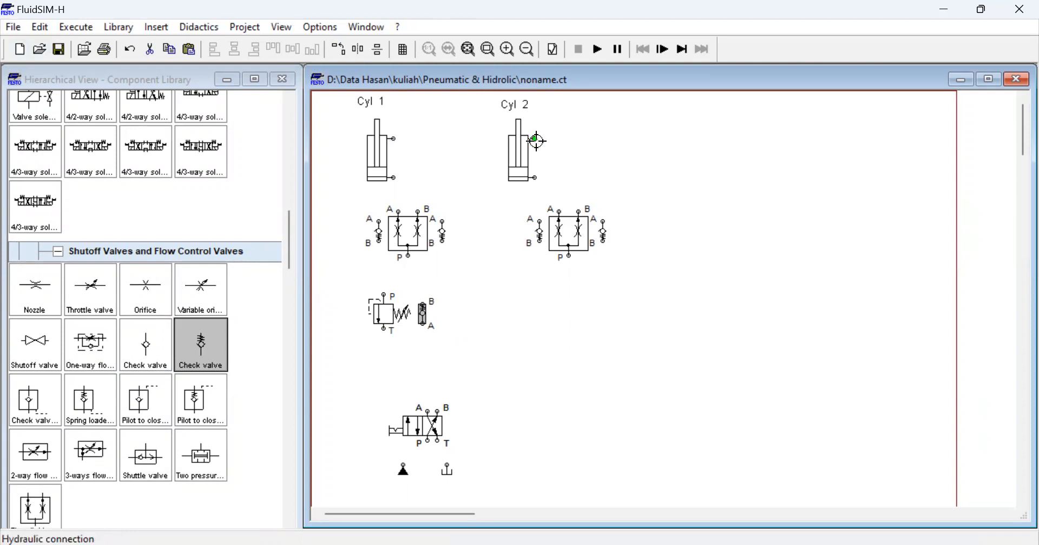
- Check the nominal pressure and hydraulic resistance settings of the pressure relief valve
{"action": "mouse_move", "coordinate": [522, 139]}
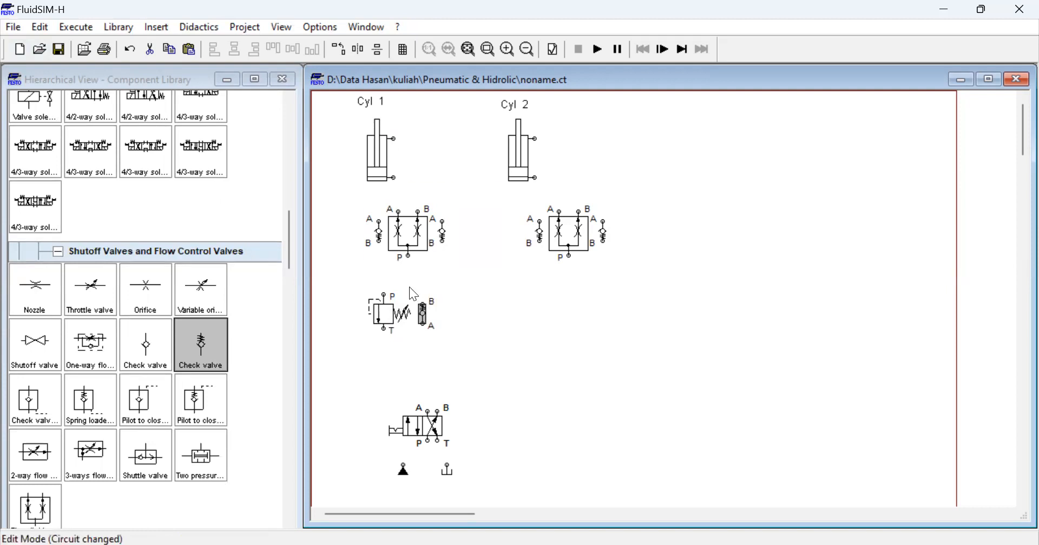
{"action": "mouse_move", "coordinate": [393, 321]}
{"action": "left_click", "coordinate": [388, 312]}
{"action": "double_click", "coordinate": [388, 313]}
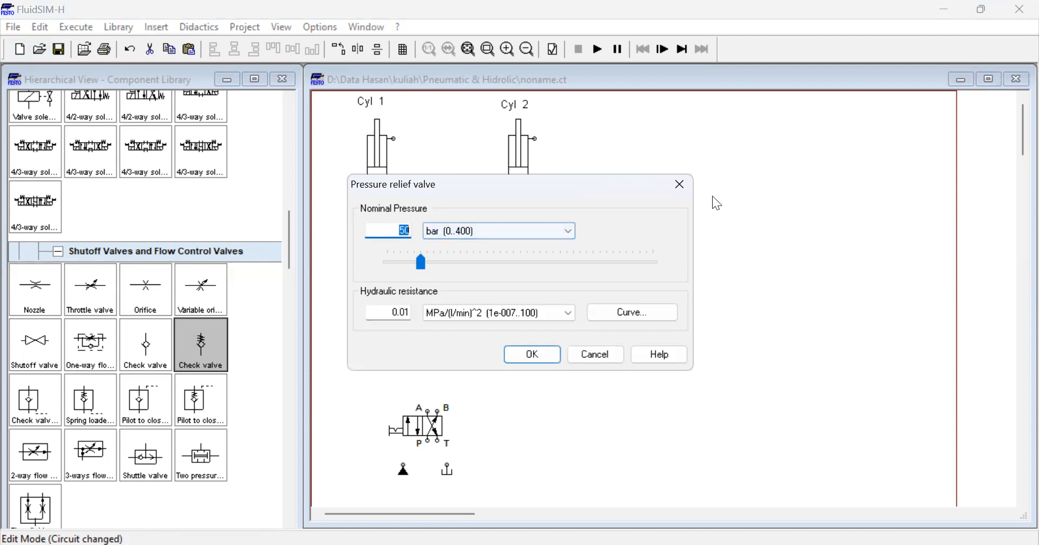
{"action": "left_click", "coordinate": [679, 185]}
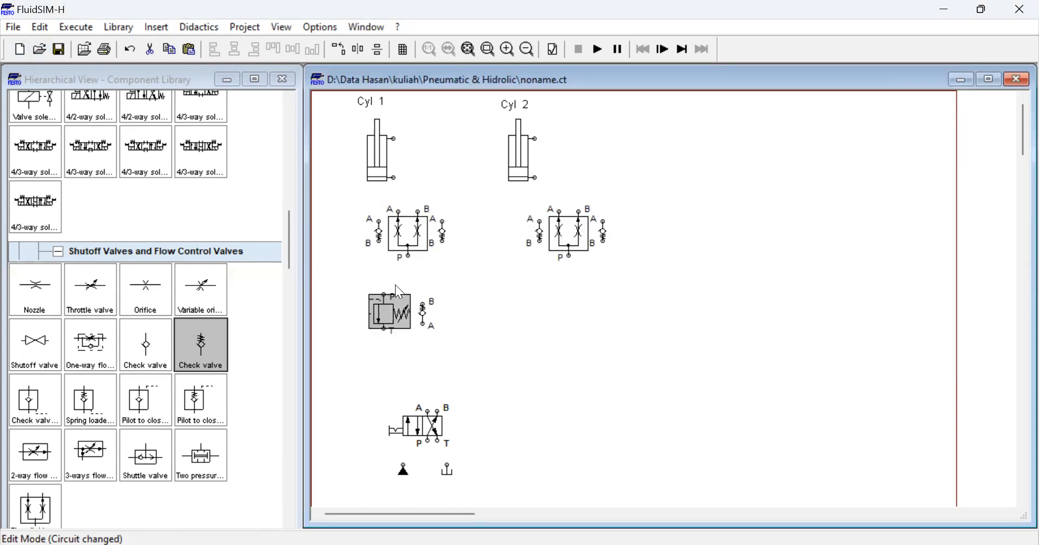
- Connect the way valve's port A to the relief valve's port T, and the relief valve's port P to the first flow divider's port P
{"action": "mouse_move", "coordinate": [383, 314]}
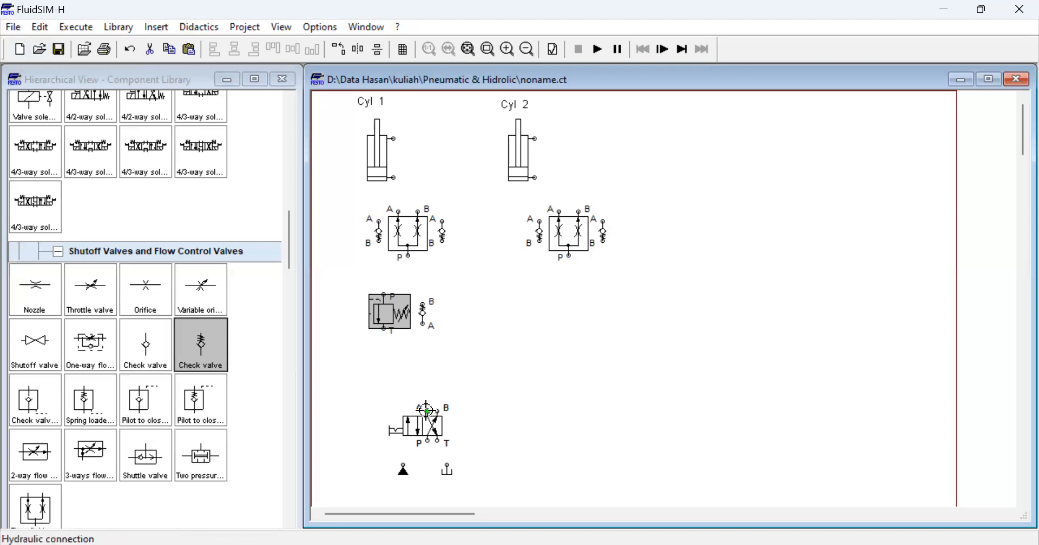
{"action": "left_click_drag", "start_coordinate": [427, 412], "coordinate": [384, 328]}
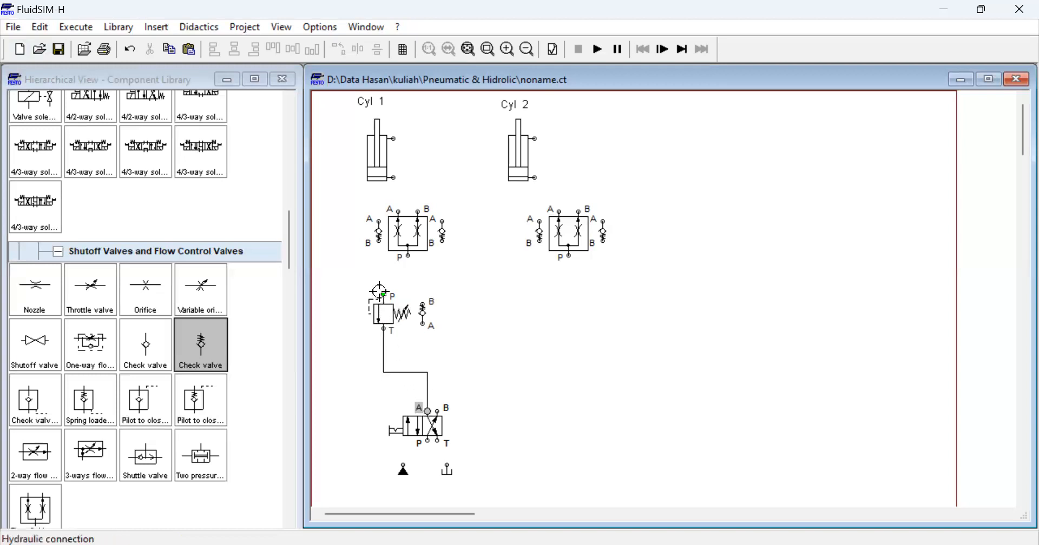
{"action": "left_click_drag", "start_coordinate": [380, 292], "coordinate": [407, 256]}
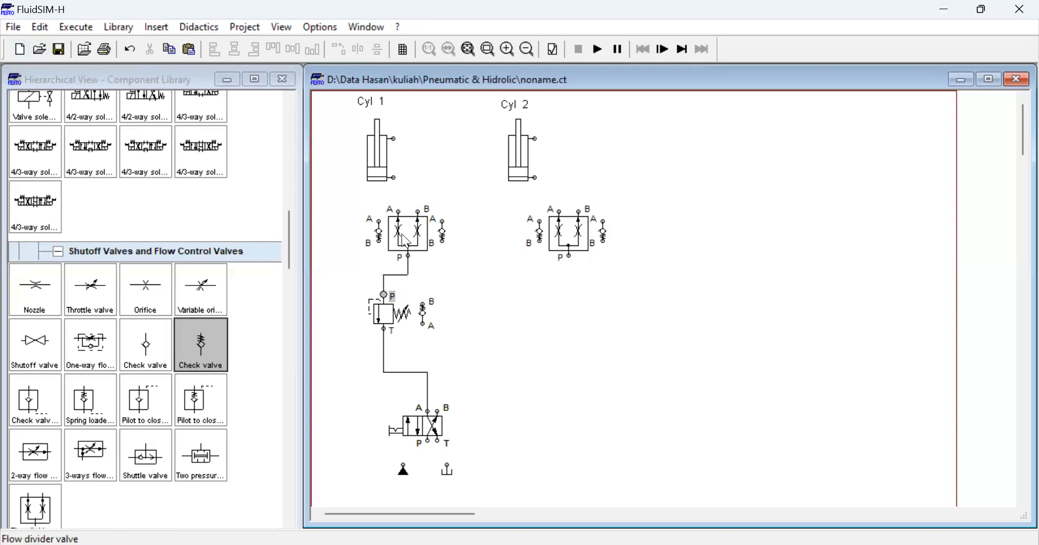
- Connect the first divider's ports A and B to the lower ports of Cyl 1 and Cyl 2, with a check valve bridging each to port P
{"action": "left_click_drag", "start_coordinate": [398, 212], "coordinate": [394, 178]}
{"action": "left_click_drag", "start_coordinate": [418, 212], "coordinate": [535, 179]}
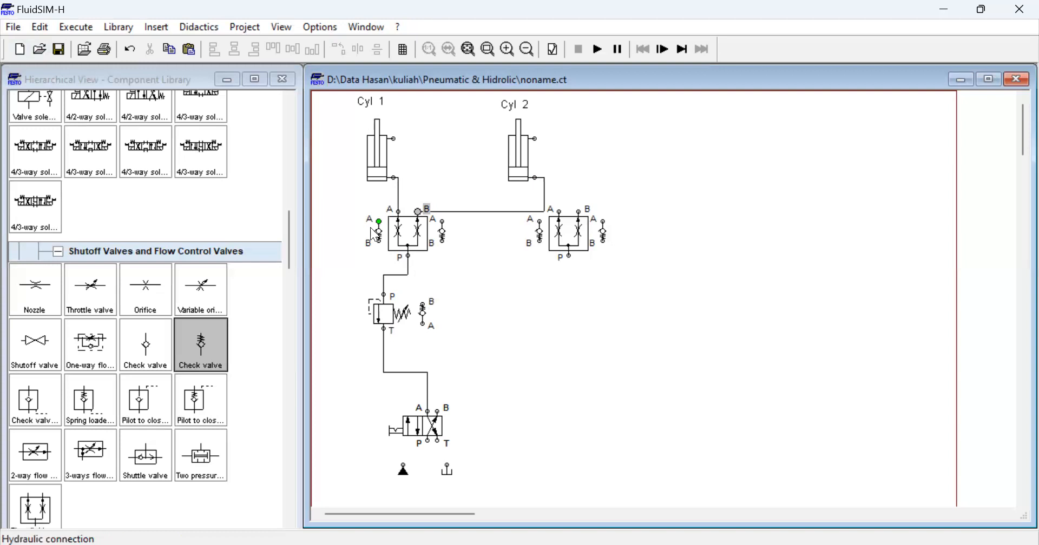
{"action": "left_click_drag", "start_coordinate": [383, 209], "coordinate": [396, 208]}
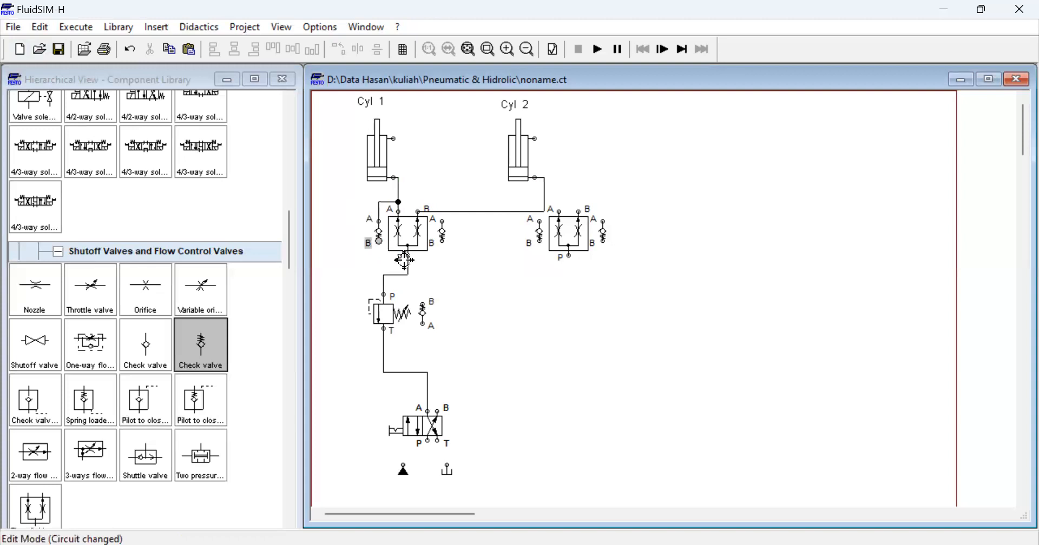
{"action": "left_click_drag", "start_coordinate": [379, 242], "coordinate": [409, 265]}
{"action": "left_click_drag", "start_coordinate": [442, 222], "coordinate": [442, 212]}
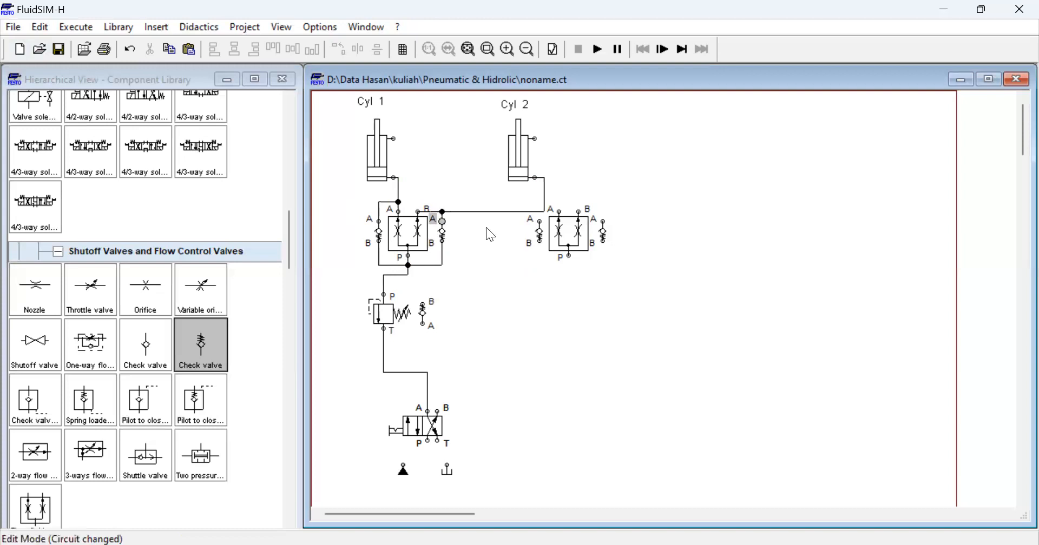
- Connect the second flow divider's port A to the upper port of Cyl 1, routing the line's horizontal run below the cylinders
{"action": "left_click_drag", "start_coordinate": [558, 211], "coordinate": [396, 139]}
{"action": "left_click", "coordinate": [475, 139]}
{"action": "left_click_drag", "start_coordinate": [475, 138], "coordinate": [478, 191]}
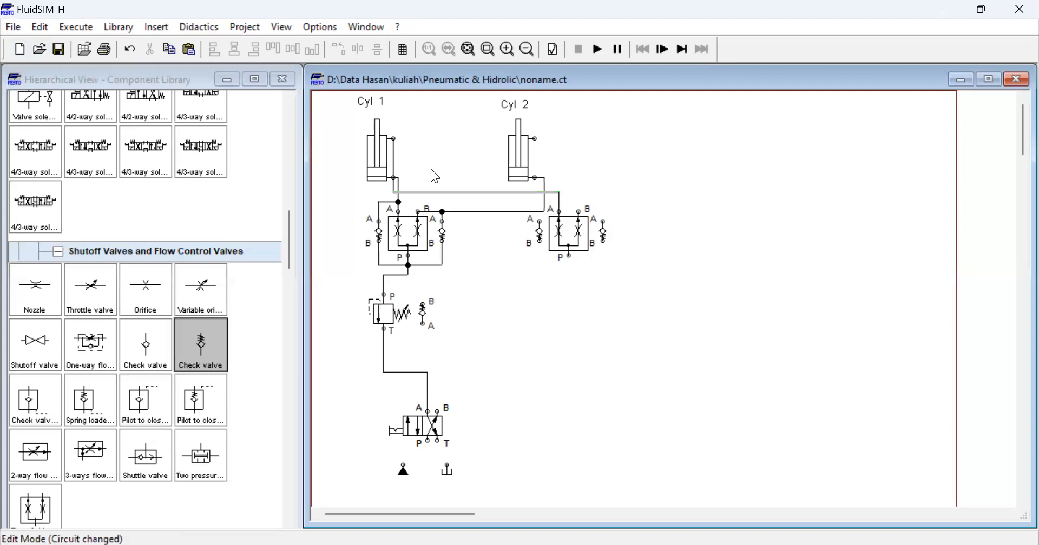
- Route Cyl 1's upper line clear of the cylinder, and connect the second divider's ports B and P to Cyl 2's upper port and way valve port B
{"action": "left_click_drag", "start_coordinate": [396, 156], "coordinate": [410, 153]}
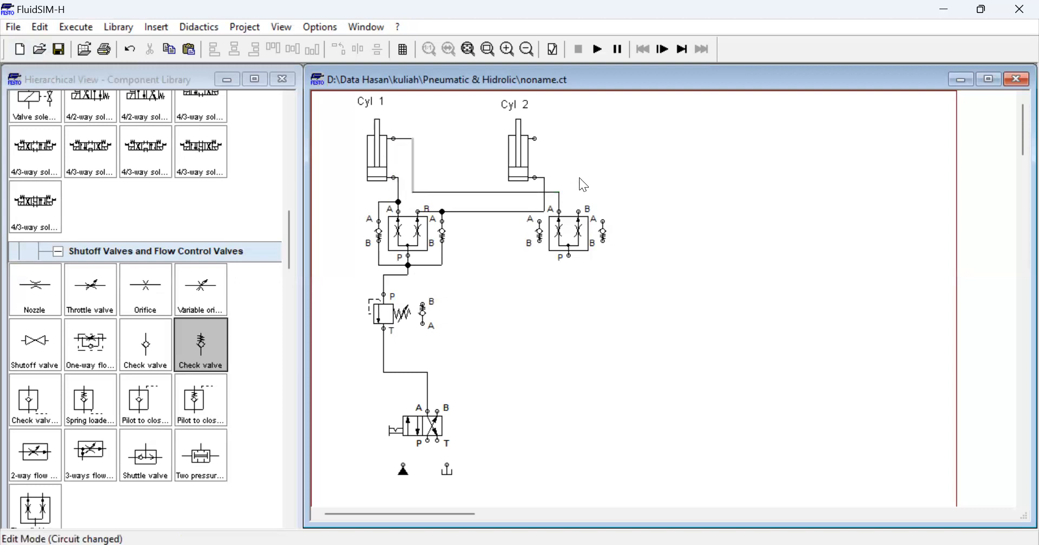
{"action": "left_click_drag", "start_coordinate": [560, 177], "coordinate": [535, 139]}
{"action": "left_click_drag", "start_coordinate": [567, 256], "coordinate": [437, 410]}
- Bridge the pressure relief valve with the adjacent check valve, joining its port B to the P line and port A to the T line
{"action": "left_click_drag", "start_coordinate": [422, 306], "coordinate": [384, 287]}
{"action": "left_click_drag", "start_coordinate": [416, 325], "coordinate": [383, 338]}
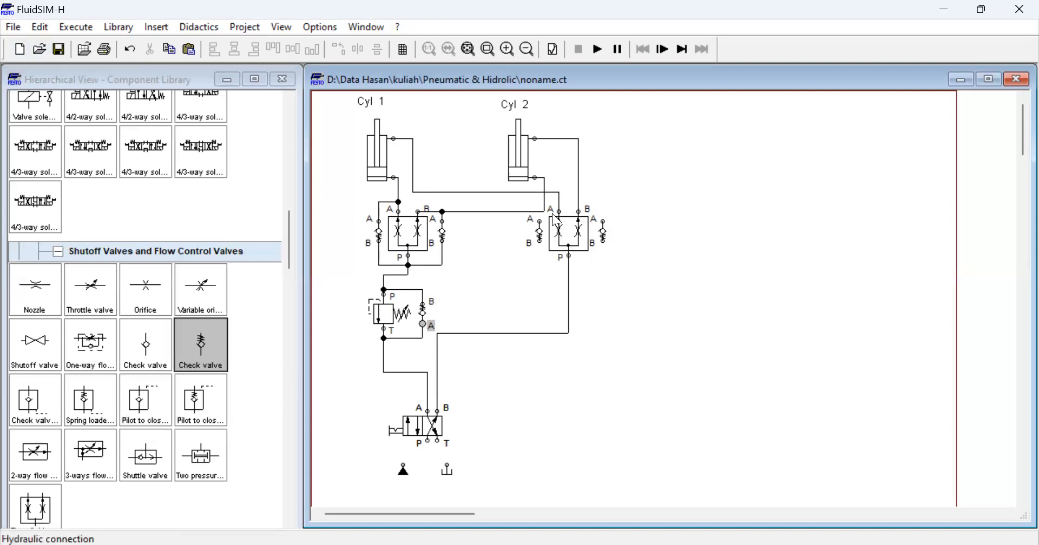
- Raise the horizontal line from the first flow divider's port B to Cyl 2, together with its check valve branch, above the divider's port labels
{"action": "left_click", "coordinate": [512, 212]}
{"action": "left_click_drag", "start_coordinate": [511, 212], "coordinate": [505, 195]}
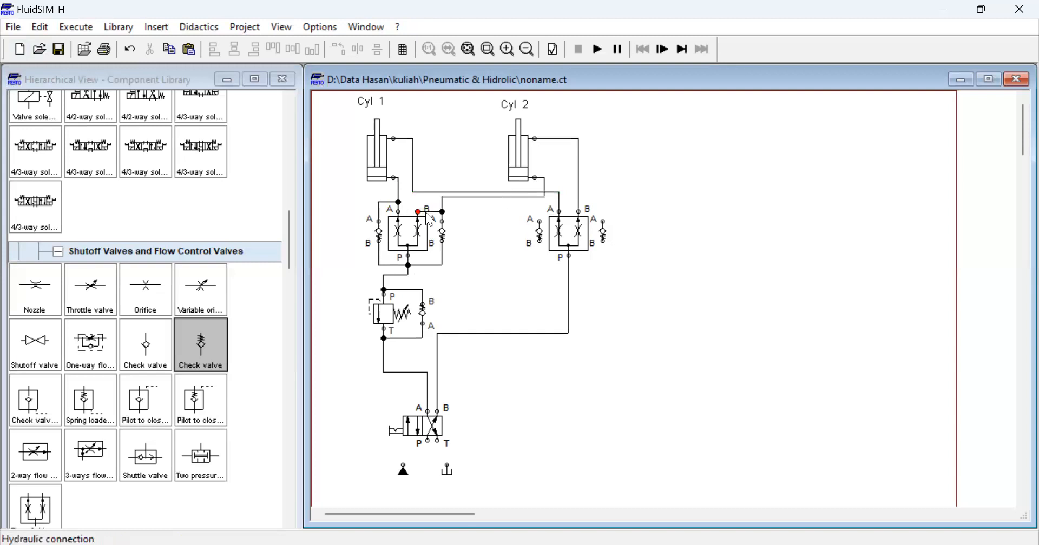
{"action": "left_click_drag", "start_coordinate": [442, 211], "coordinate": [439, 193]}
{"action": "left_click", "coordinate": [460, 224]}
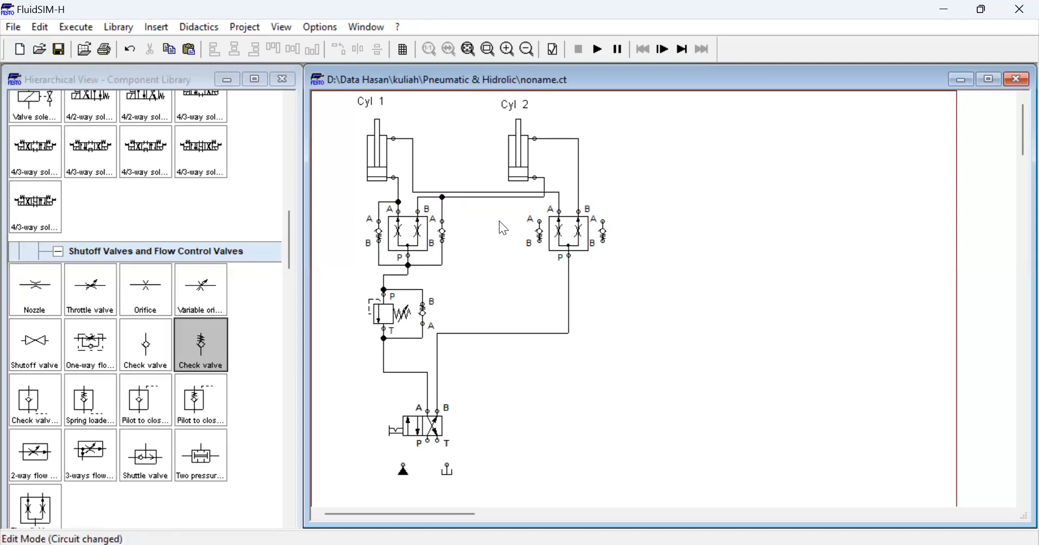
- Bridge the second flow divider with its two check valves, connecting them from the port A and B lines to the port P line
{"action": "left_click", "coordinate": [532, 220]}
{"action": "left_click", "coordinate": [530, 243]}
{"action": "left_click", "coordinate": [594, 243]}
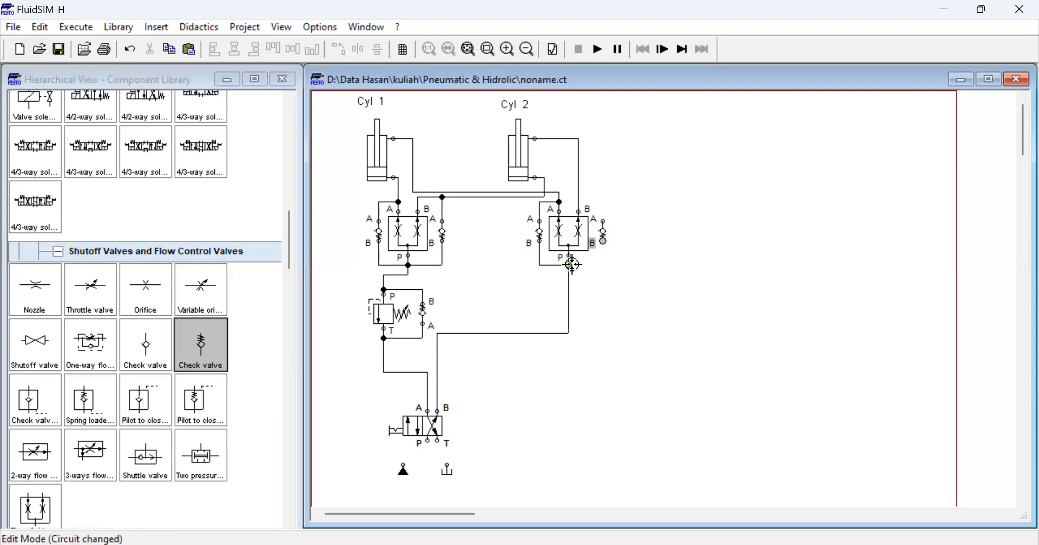
{"action": "left_click_drag", "start_coordinate": [571, 265], "coordinate": [603, 243]}
{"action": "left_click", "coordinate": [594, 219]}
{"action": "left_click_drag", "start_coordinate": [602, 222], "coordinate": [578, 201]}
{"action": "left_click", "coordinate": [651, 193]}
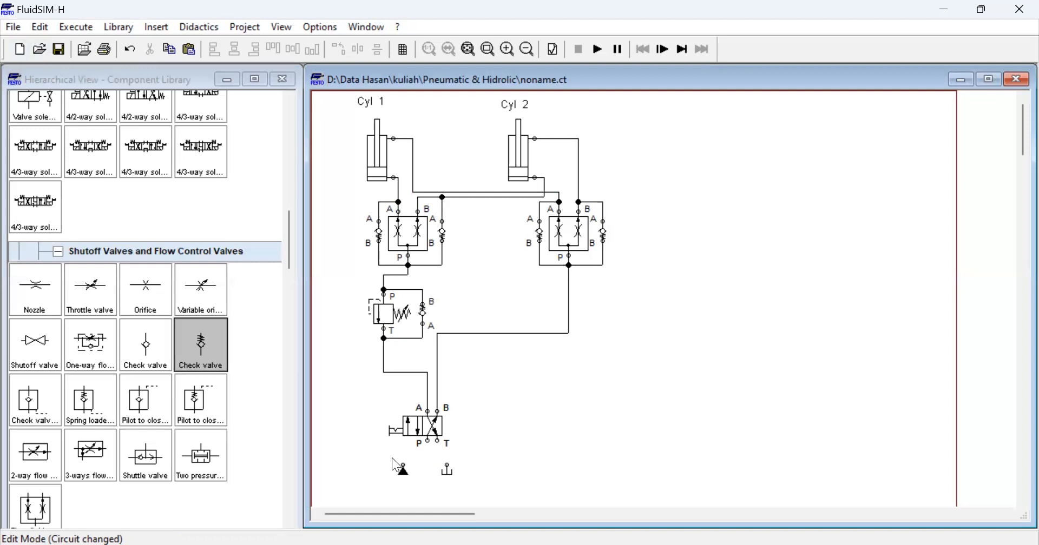
- Connect the pump unit and tank to the way valve's ports P and T, and simulate the circuit with the valve switched to extend the cylinders
{"action": "left_click_drag", "start_coordinate": [403, 464], "coordinate": [438, 441]}
{"action": "left_click", "coordinate": [599, 54]}
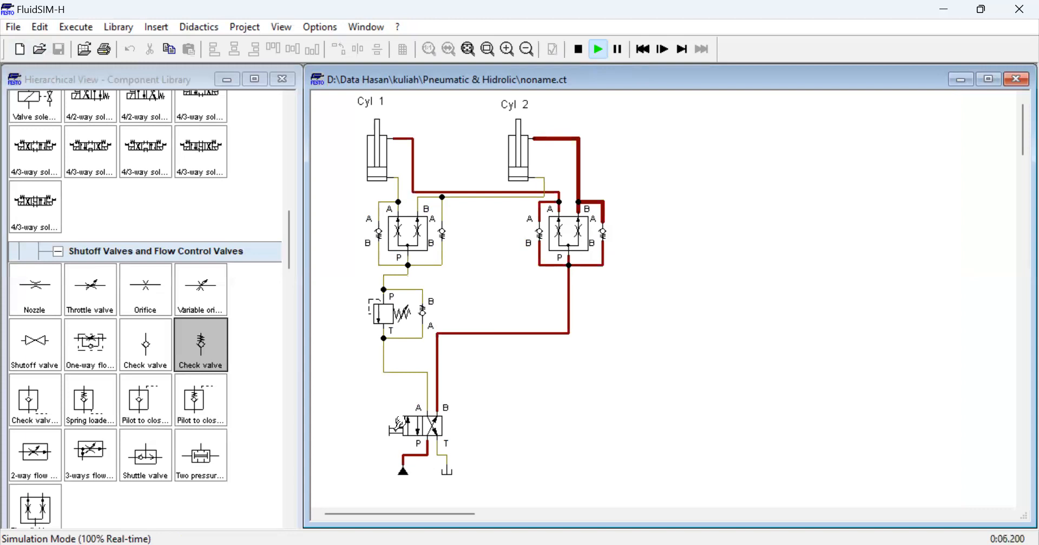
{"action": "left_click", "coordinate": [399, 424]}
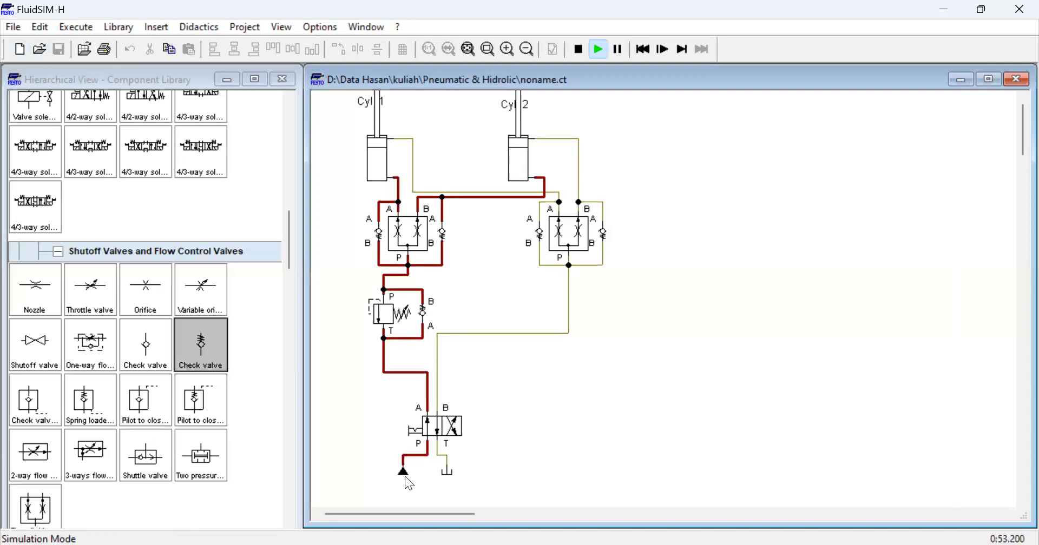
- Check the pump unit's pressure and flow settings, and switch the way valve back to retract the cylinders
{"action": "double_click", "coordinate": [406, 478]}
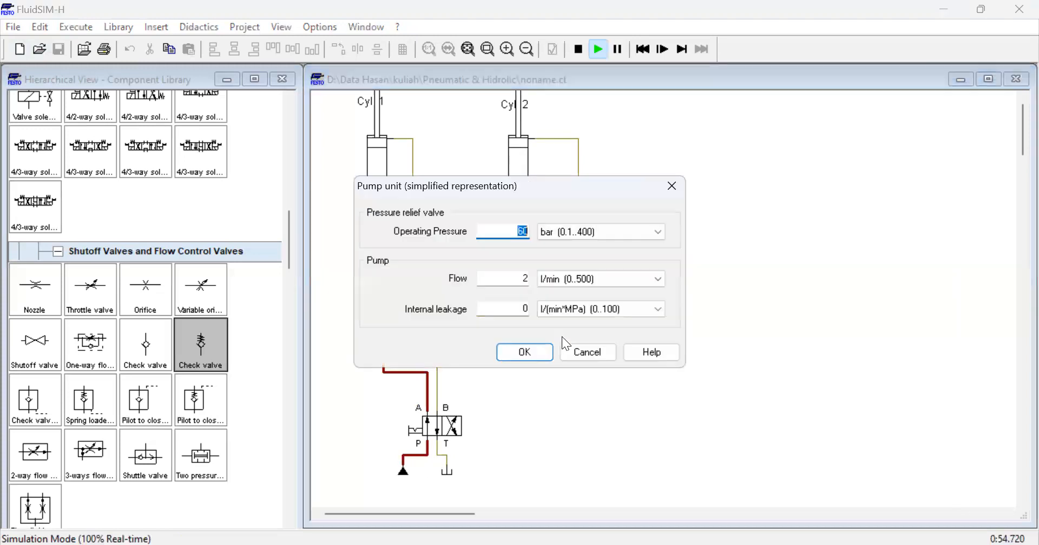
{"action": "left_click", "coordinate": [673, 187]}
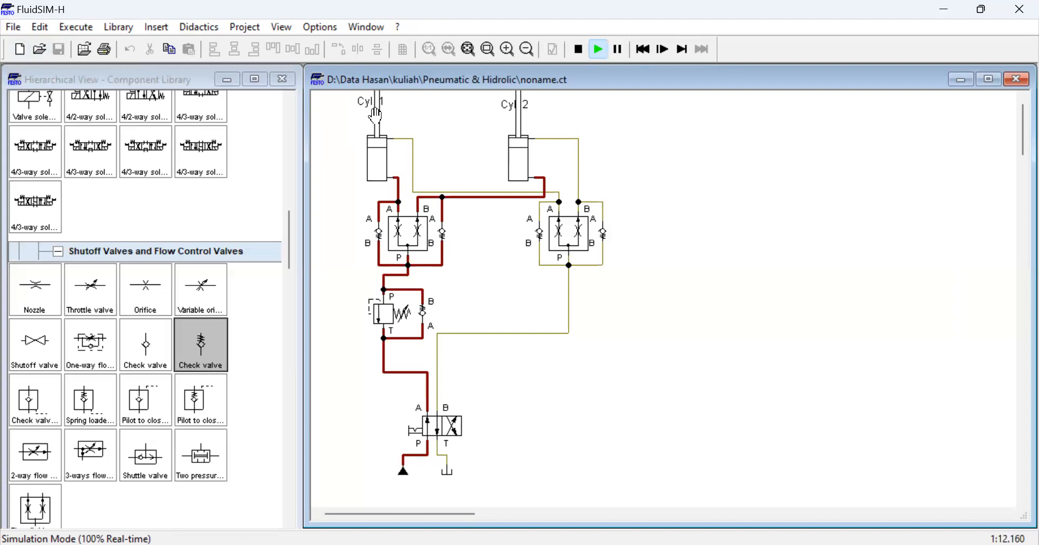
{"action": "left_click", "coordinate": [426, 420]}
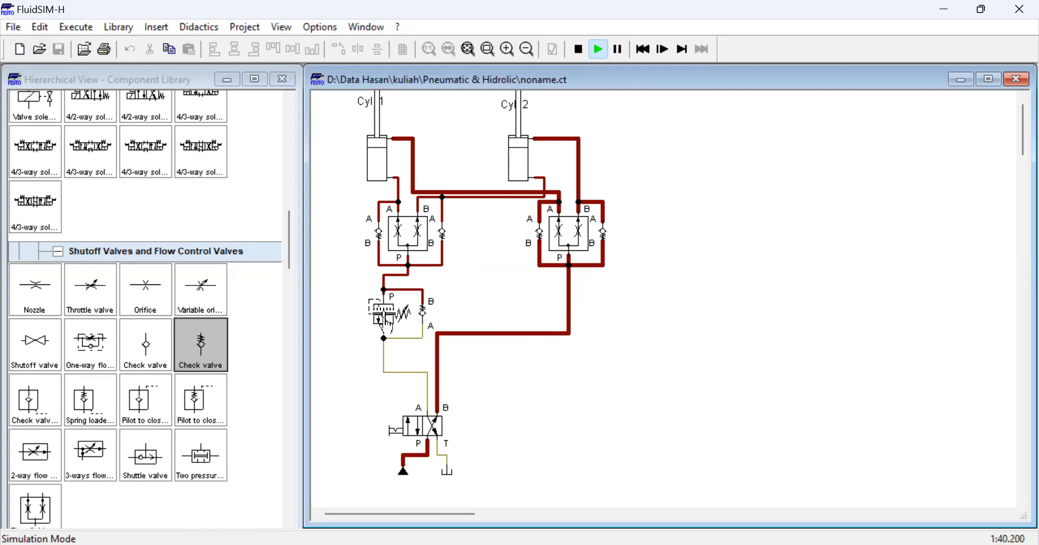
- Set the pressure relief valve's nominal pressure to 40 bar while the simulation runs
{"action": "left_click", "coordinate": [386, 322]}
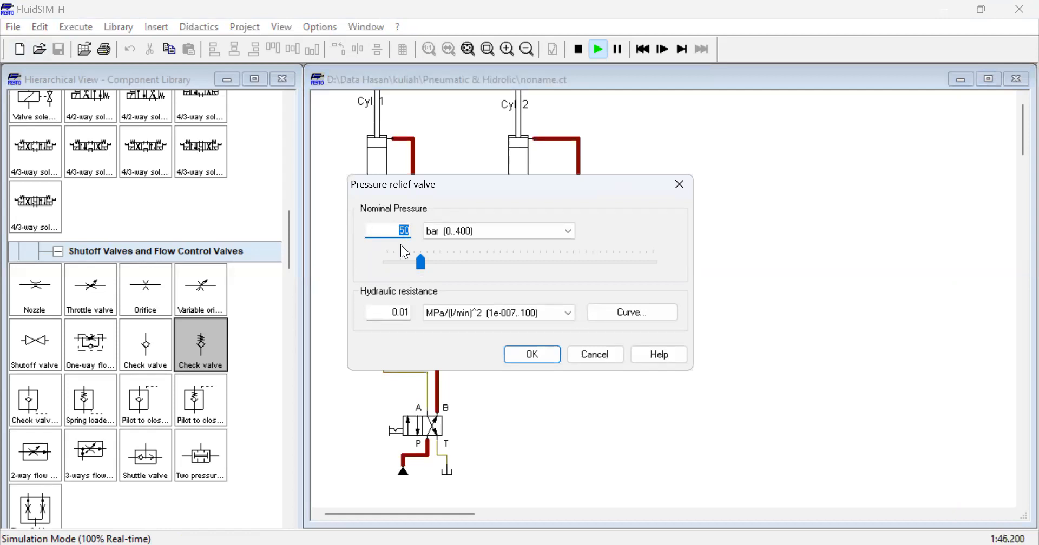
{"action": "type", "text": "4"}
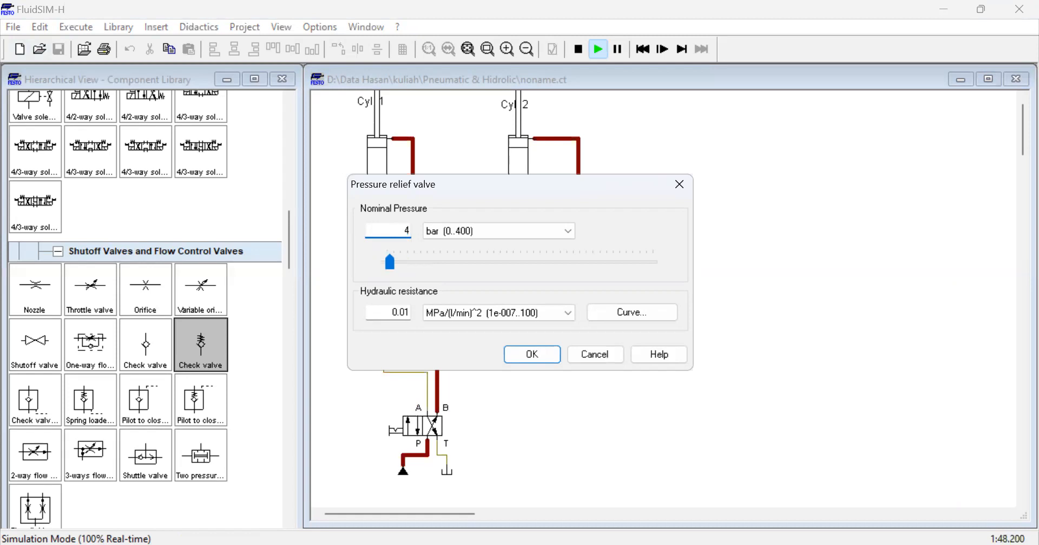
{"action": "type", "text": "0"}
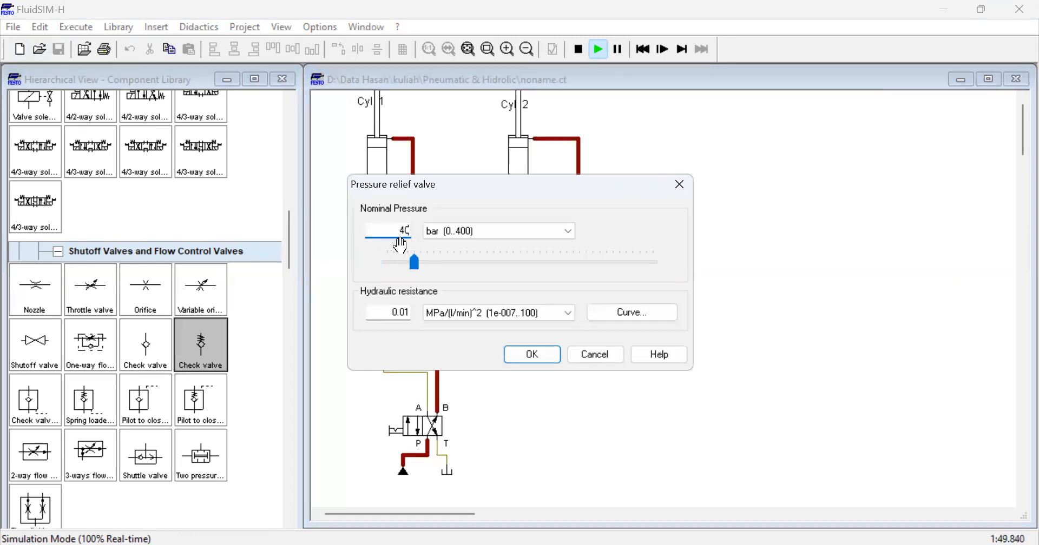
{"action": "key", "text": "Return"}
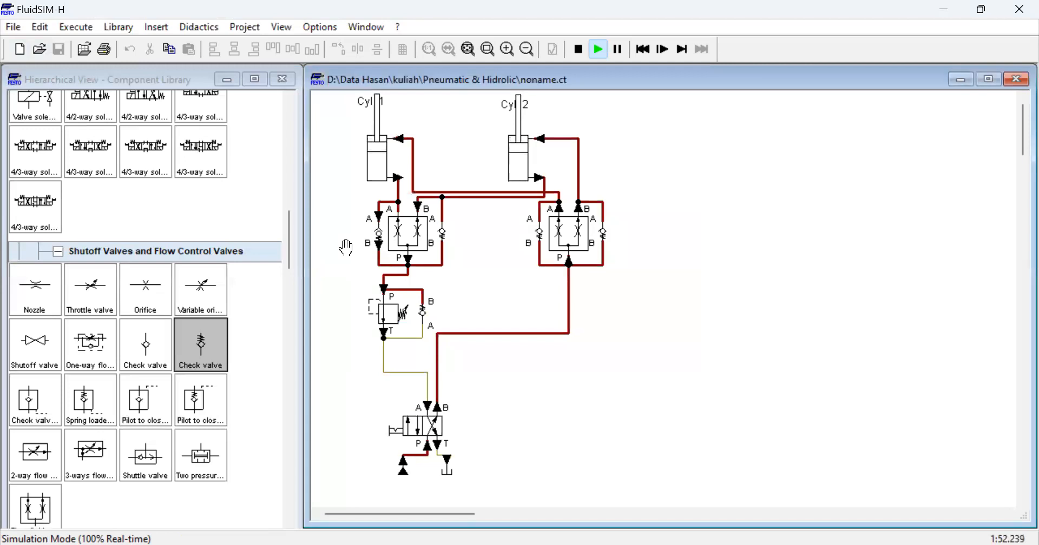
- Set the pressure relief valve's nominal pressure to 30 bar
{"action": "double_click", "coordinate": [390, 316]}
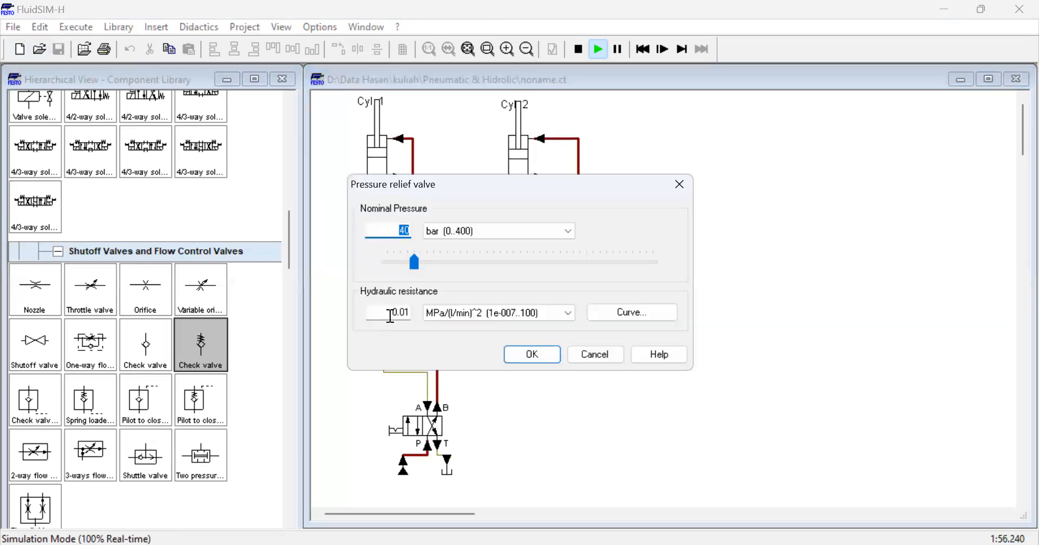
{"action": "type", "text": "30"}
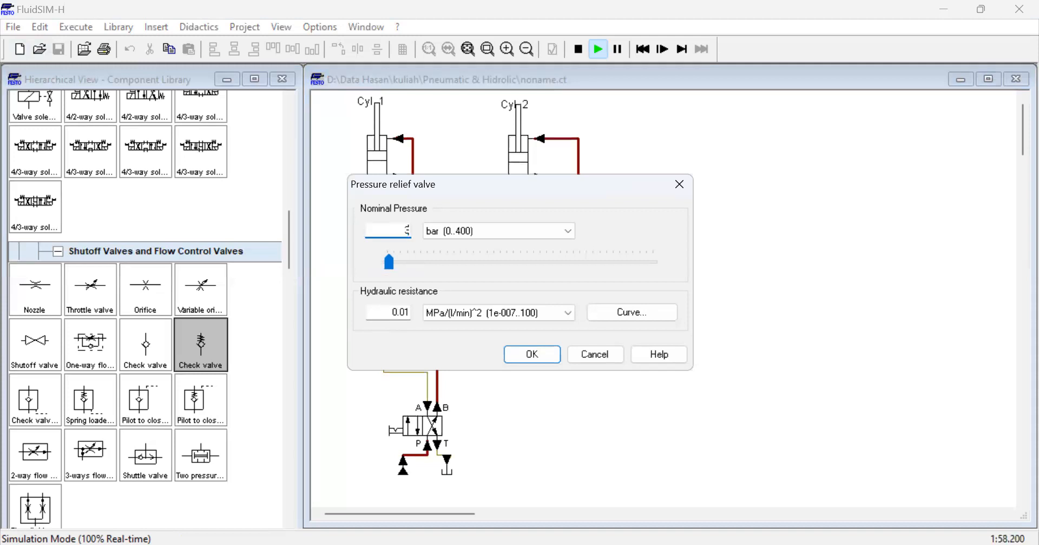
{"action": "key", "text": "Return"}
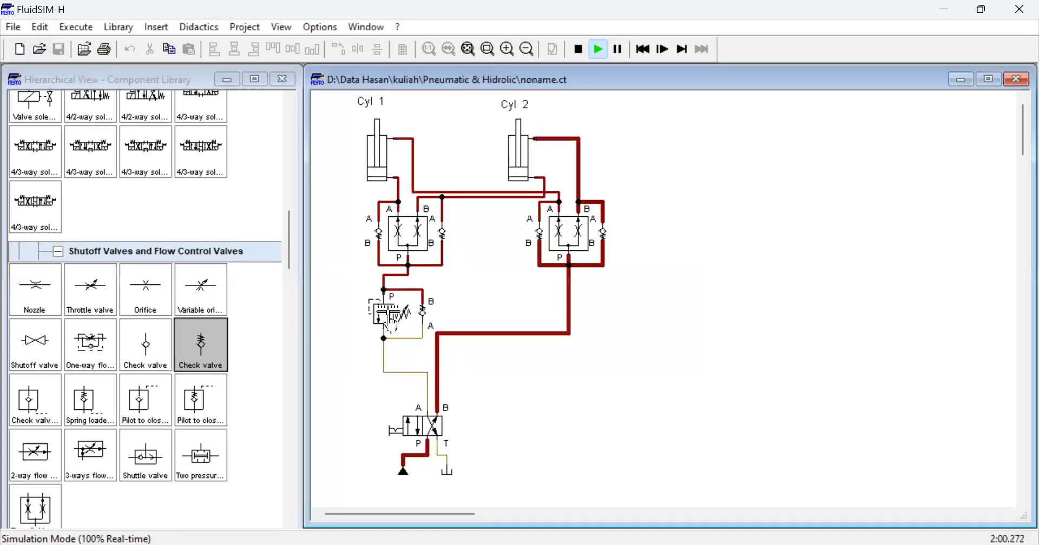
- Switch the way valve back and forth in the simulation to extend and retract both cylinders twice
{"action": "left_click", "coordinate": [424, 420]}
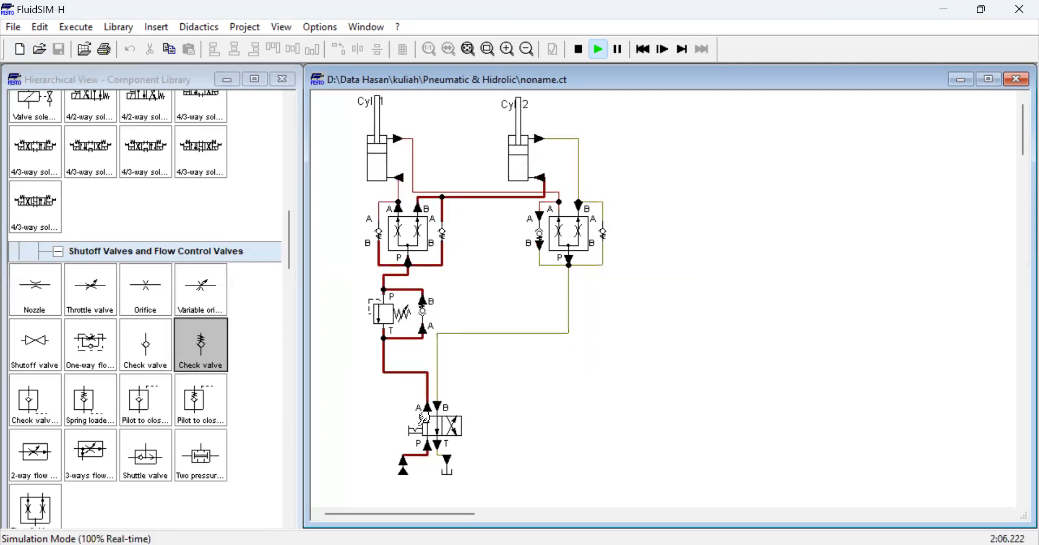
{"action": "left_click", "coordinate": [433, 421]}
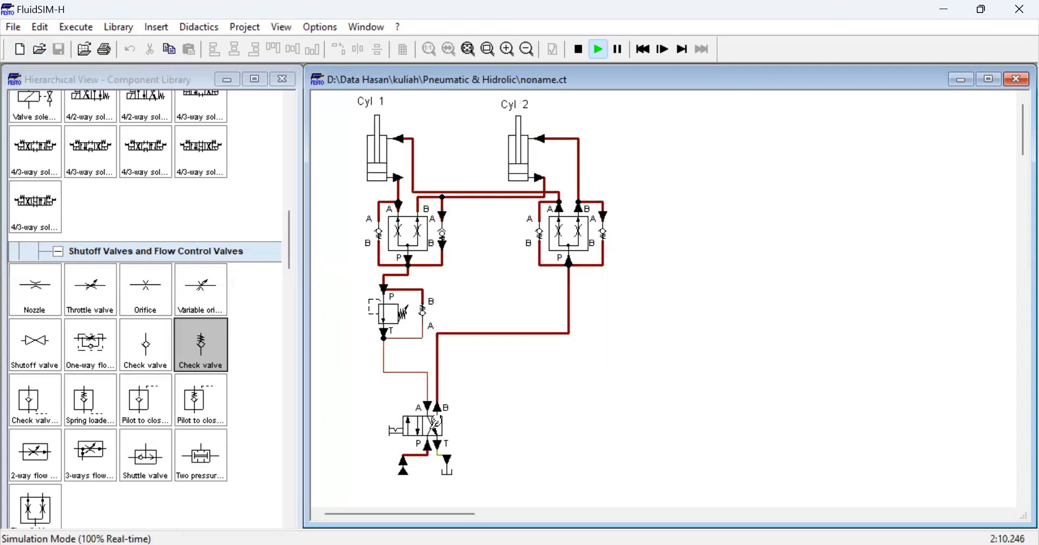
{"action": "left_click", "coordinate": [434, 422]}
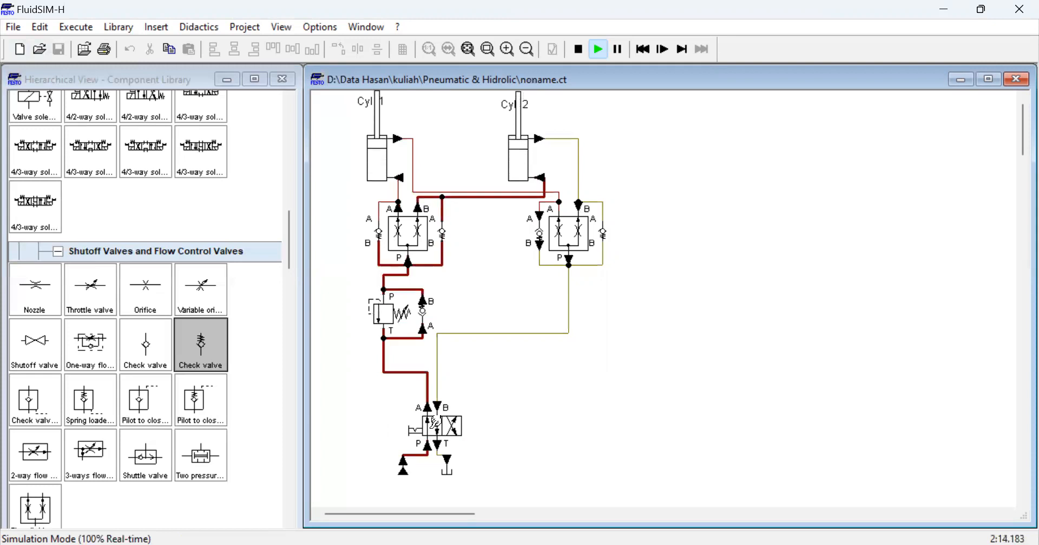
{"action": "left_click", "coordinate": [435, 423]}
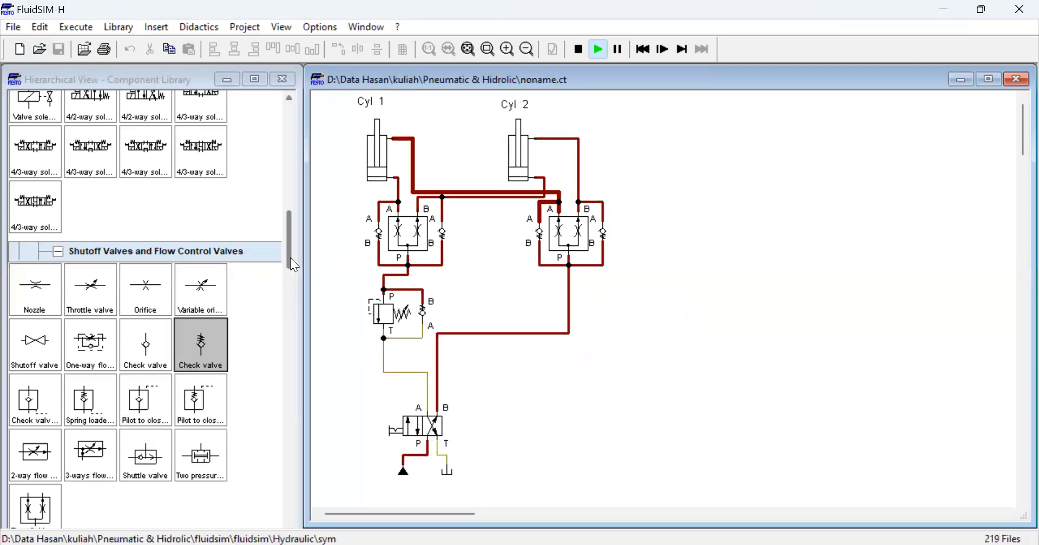
- Stop the simulation and place a state diagram from the Miscellaneous components in the empty area beside Cyl 2
{"action": "left_click_drag", "start_coordinate": [290, 258], "coordinate": [306, 518]}
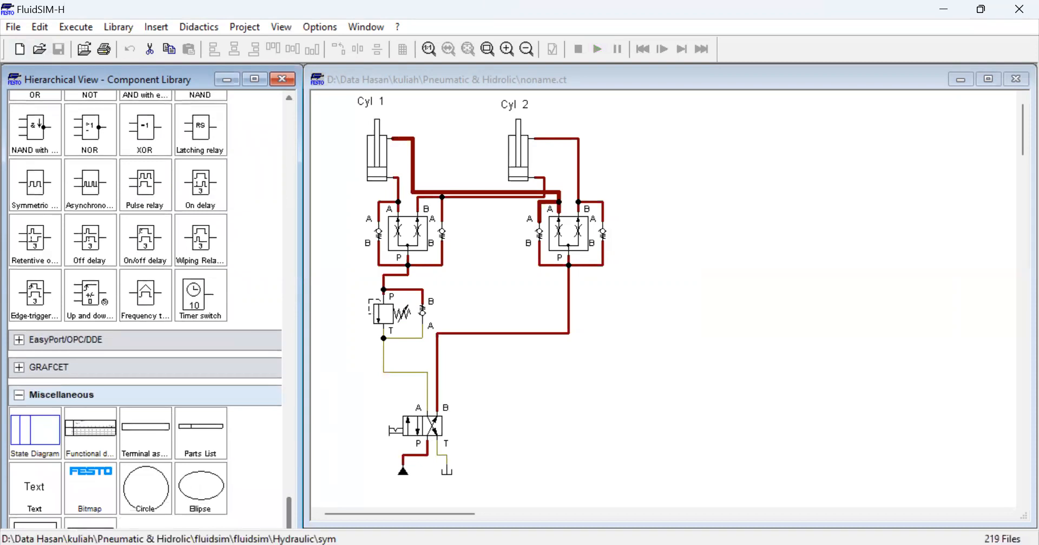
{"action": "left_click_drag", "start_coordinate": [47, 430], "coordinate": [740, 191]}
{"action": "key", "text": "F9"}
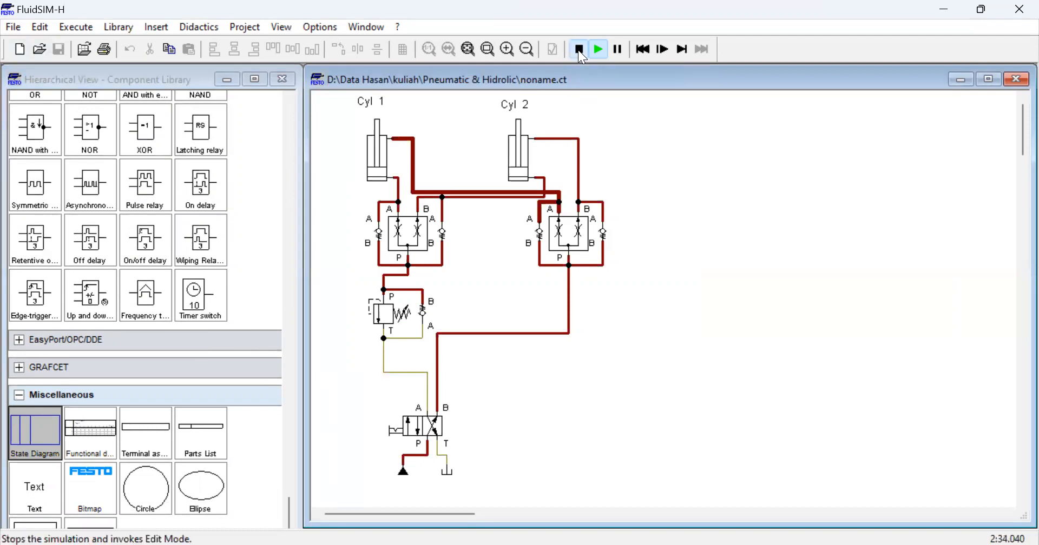
{"action": "left_click_drag", "start_coordinate": [36, 433], "coordinate": [783, 214]}
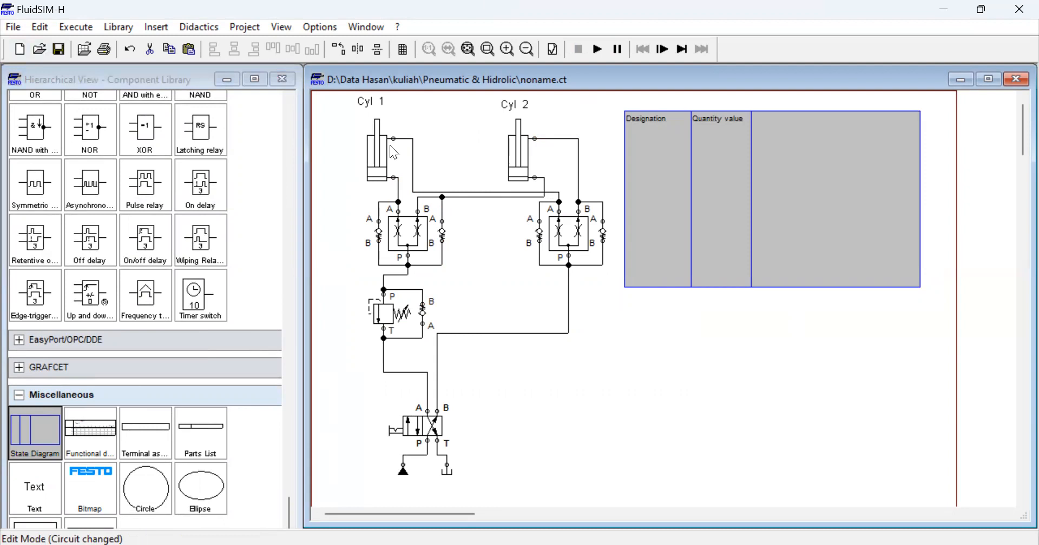
- Add Cyl 1 and Cyl 2 to the state diagram, each with Position [mm] as the recorded quantity
{"action": "left_click_drag", "start_coordinate": [376, 145], "coordinate": [637, 135]}
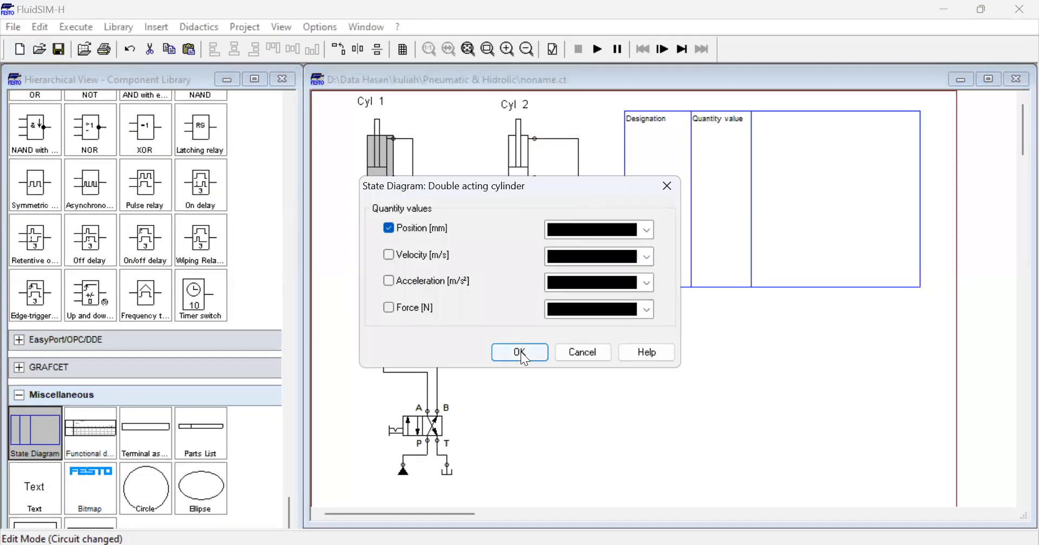
{"action": "left_click", "coordinate": [520, 351]}
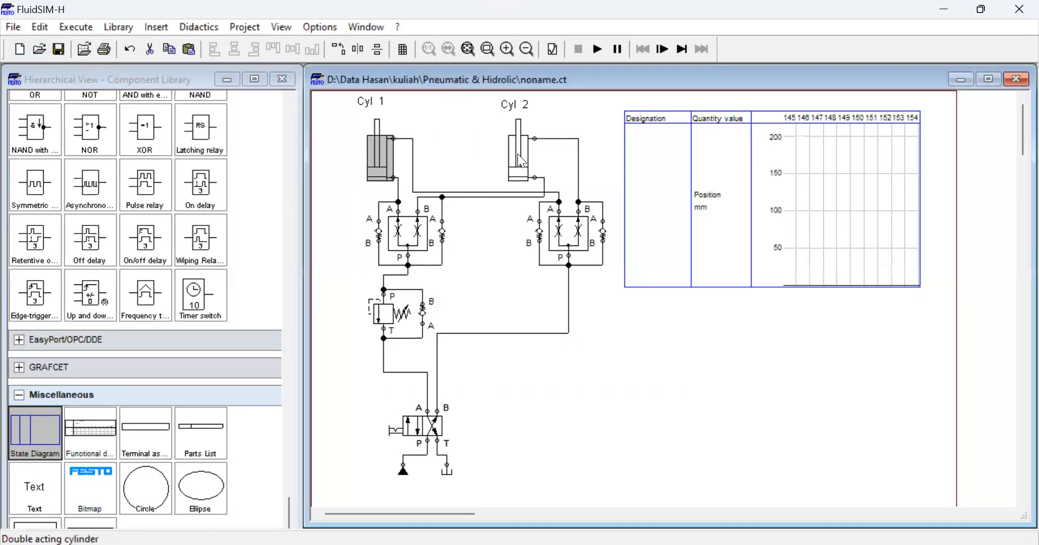
{"action": "left_click", "coordinate": [518, 153]}
{"action": "left_click_drag", "start_coordinate": [518, 155], "coordinate": [671, 195]}
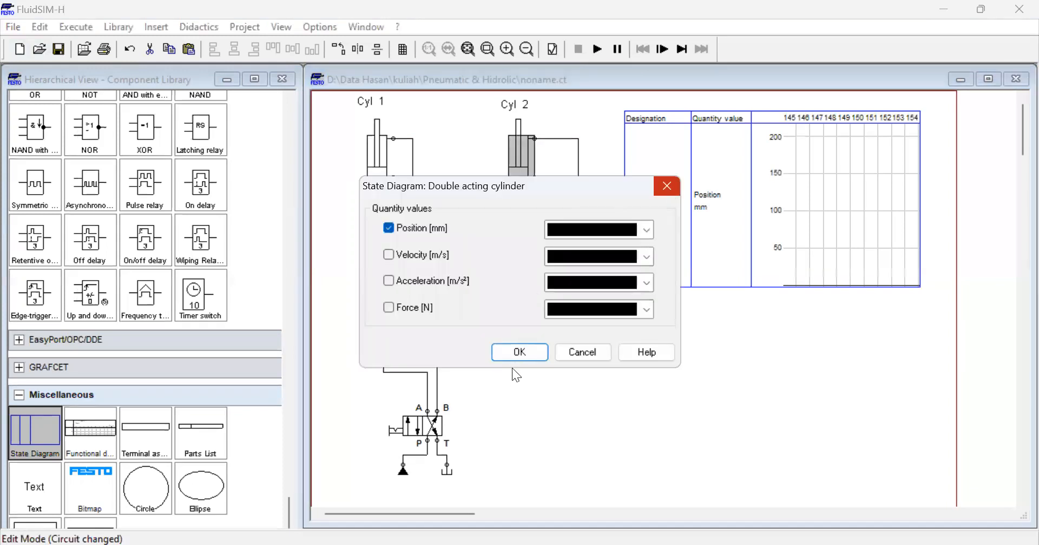
{"action": "left_click", "coordinate": [520, 353]}
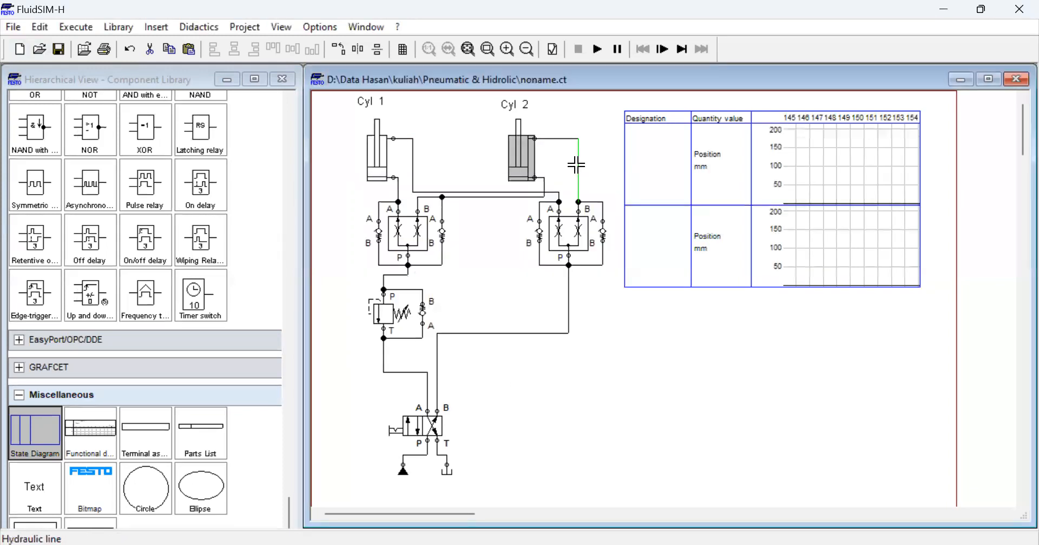
- Record both cylinder positions by simulating two extend and retract cycles with the way valve, and stop the simulation
{"action": "left_click", "coordinate": [599, 52]}
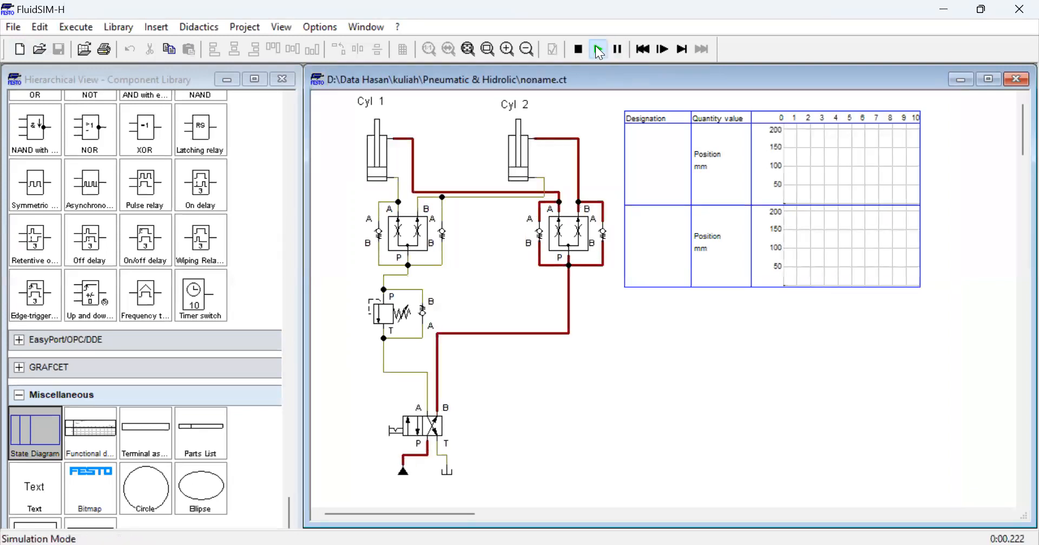
{"action": "left_click", "coordinate": [420, 425]}
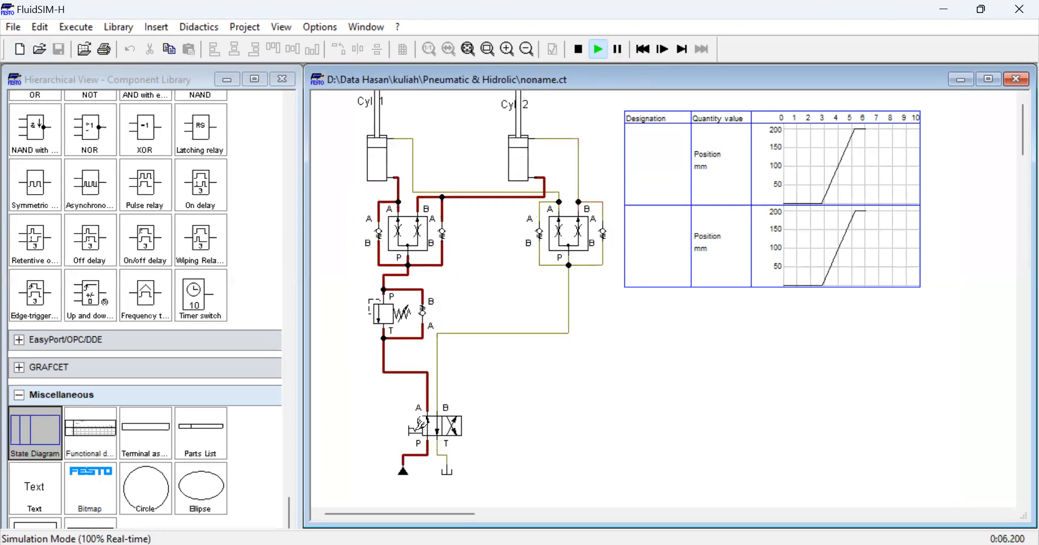
{"action": "left_click", "coordinate": [436, 424]}
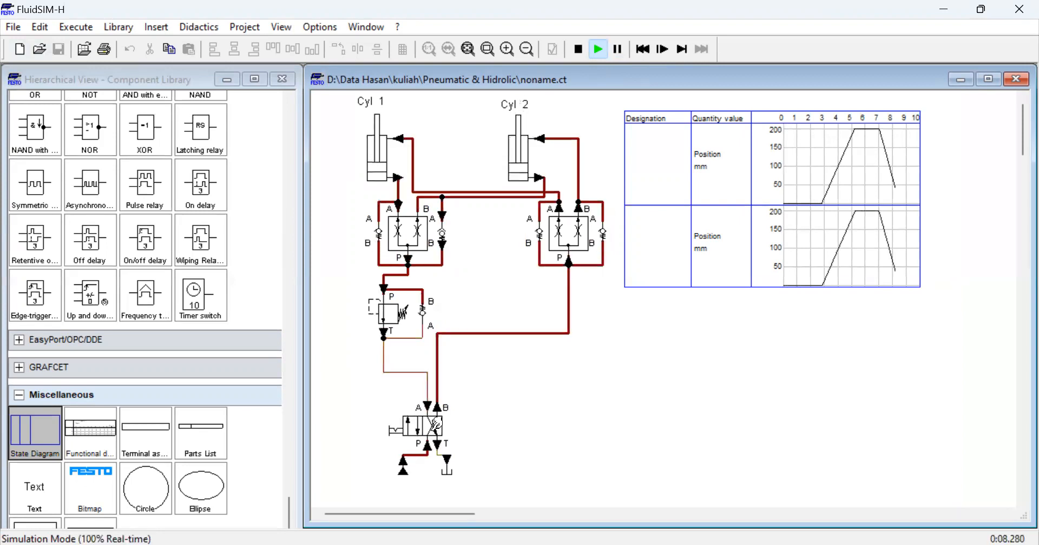
{"action": "left_click", "coordinate": [422, 424]}
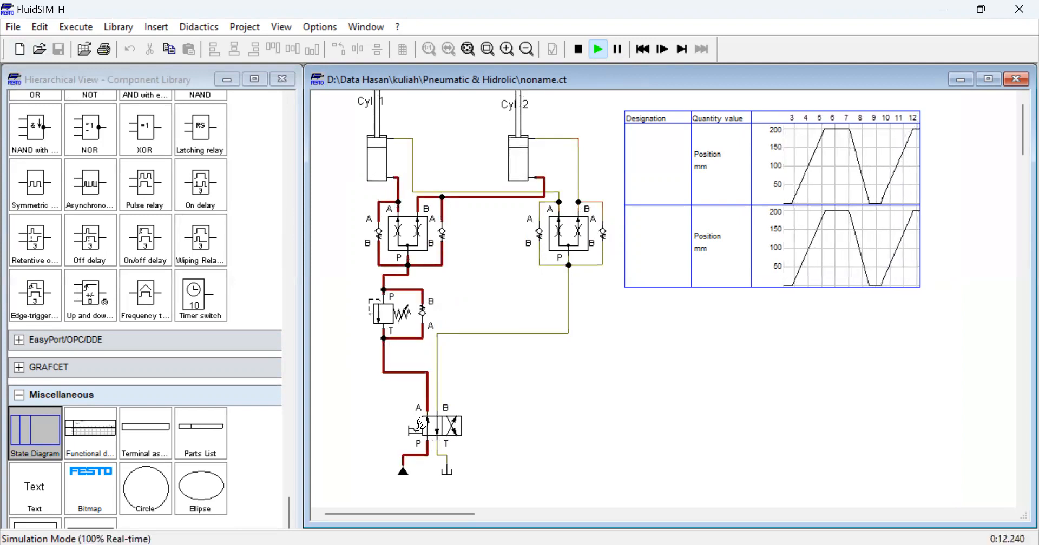
{"action": "left_click", "coordinate": [421, 425]}
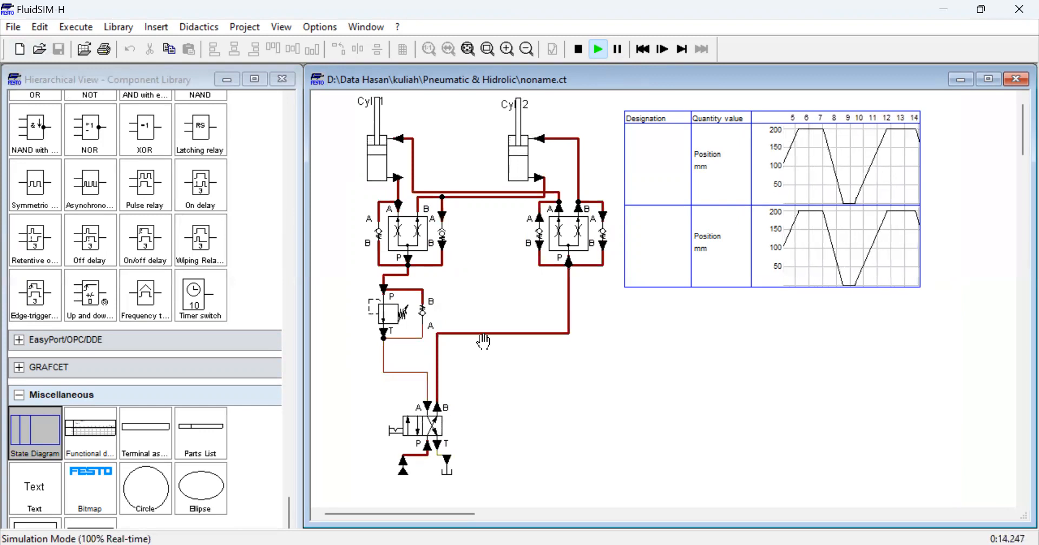
{"action": "left_click", "coordinate": [577, 49]}
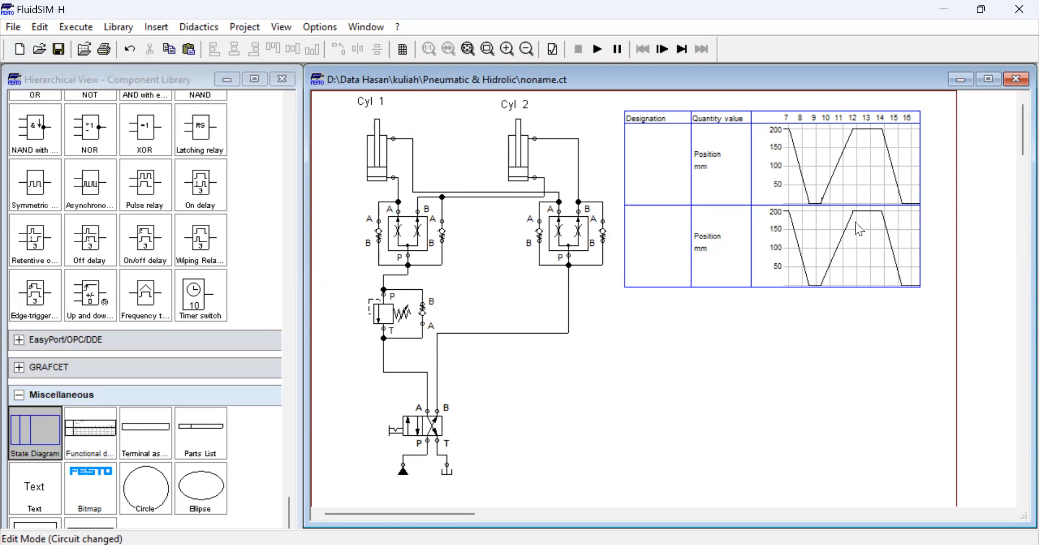
- Examine the two position curves in the state diagram and the parameters of Cyl 1 and Cyl 2
{"action": "mouse_move", "coordinate": [856, 224]}
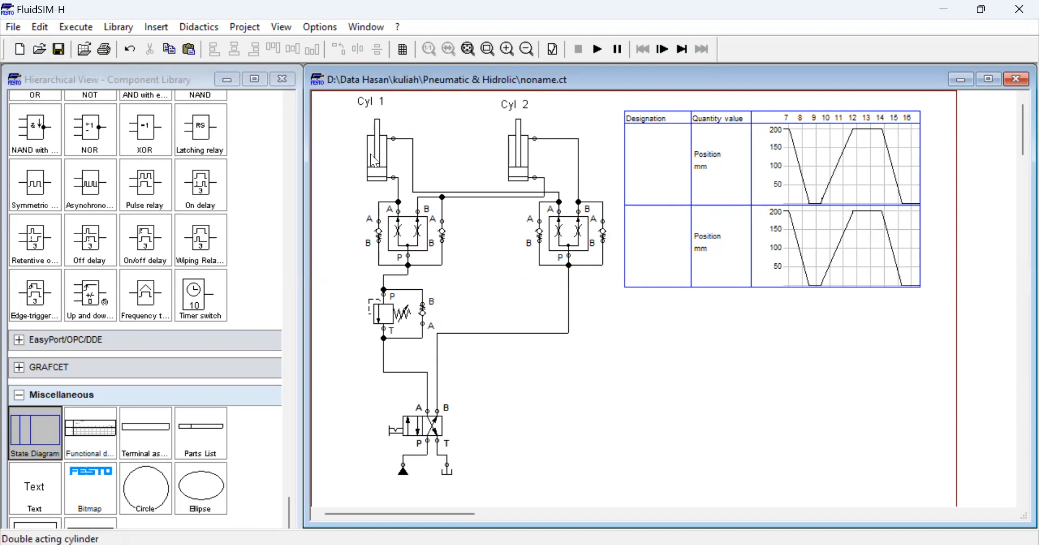
{"action": "mouse_move", "coordinate": [371, 156]}
{"action": "mouse_move", "coordinate": [518, 158]}
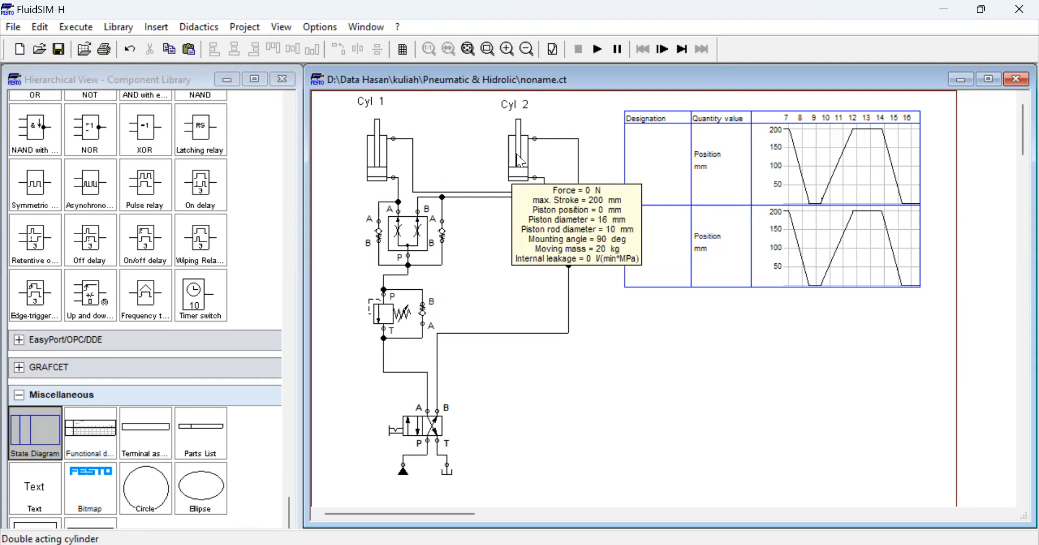